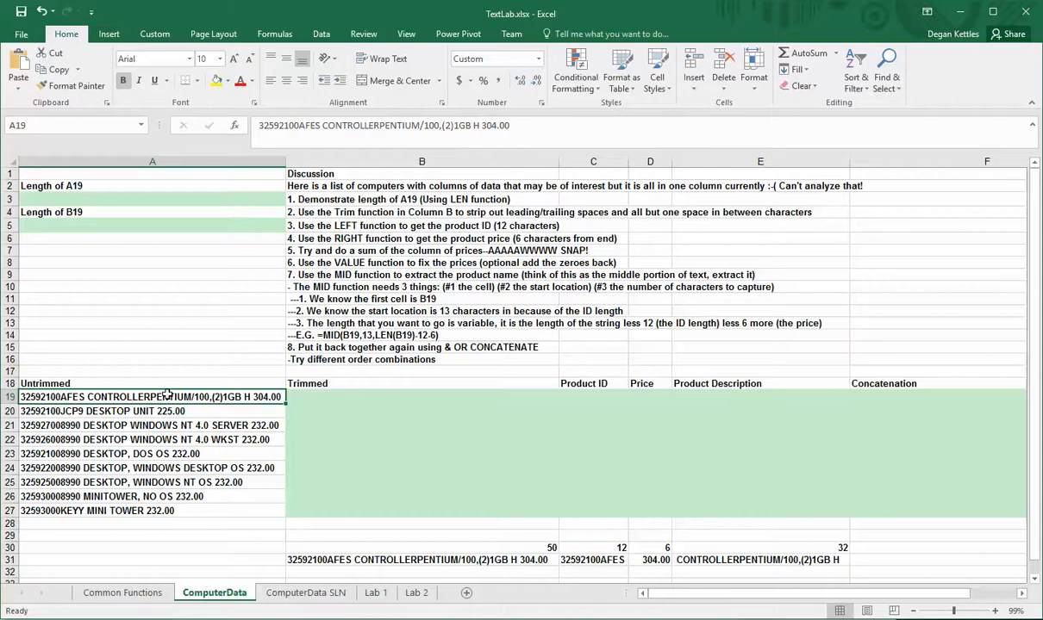
# Enter a LEN formula in A3 that returns the length of cell A19
pyautogui.click(38, 411)
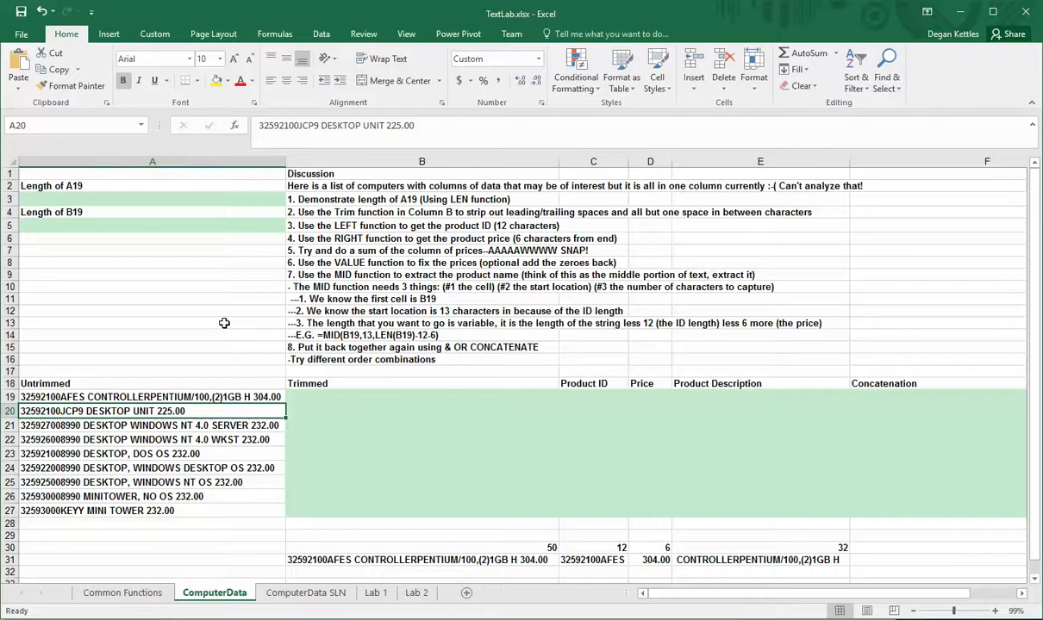
pyautogui.click(69, 196)
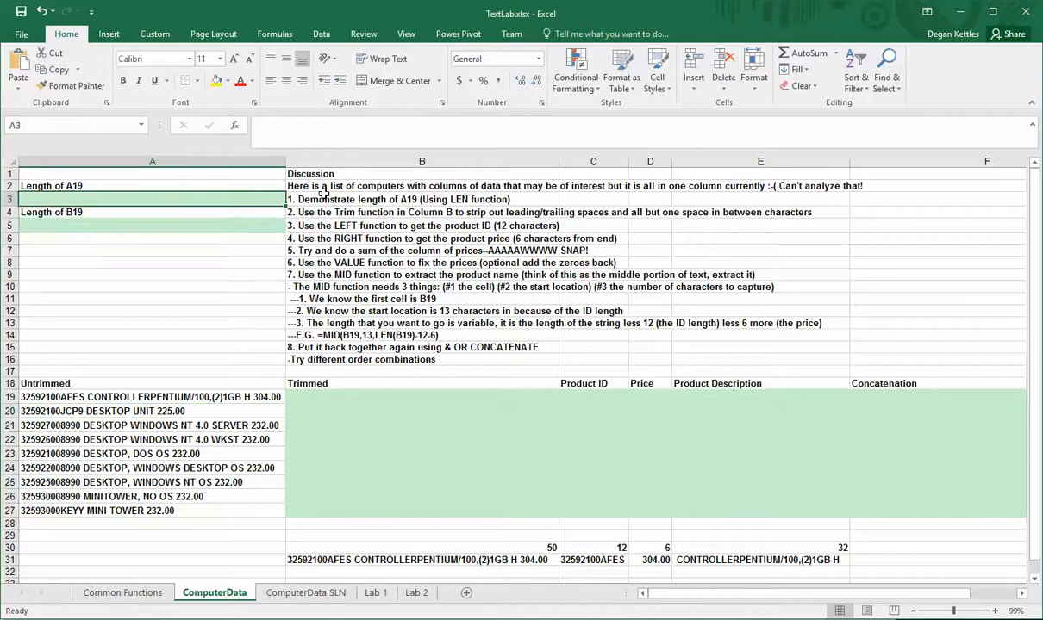
pyautogui.write('=len(')
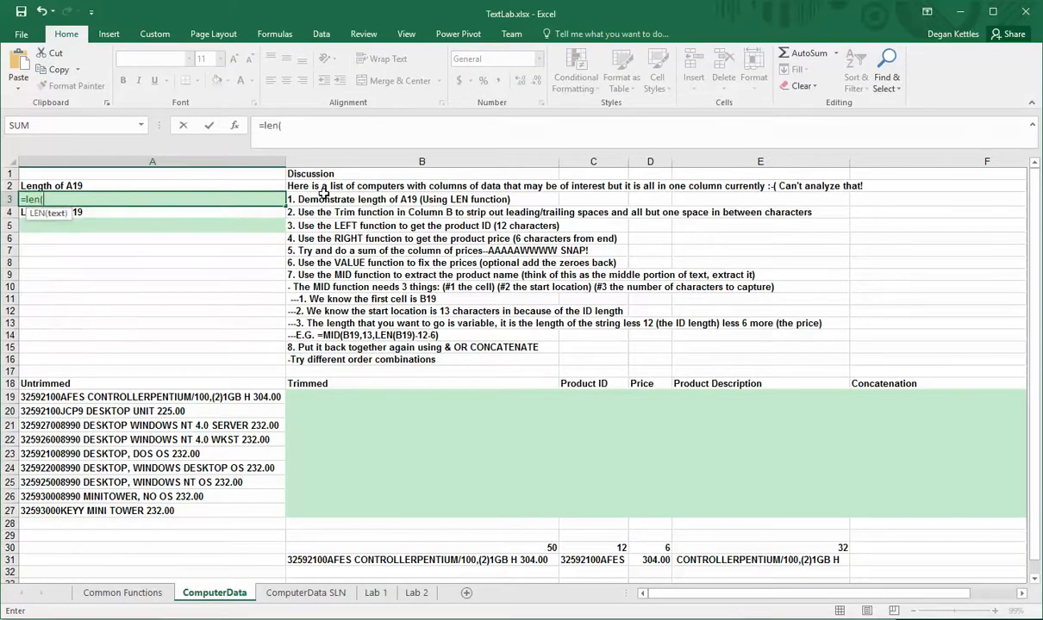
pyautogui.click(216, 396)
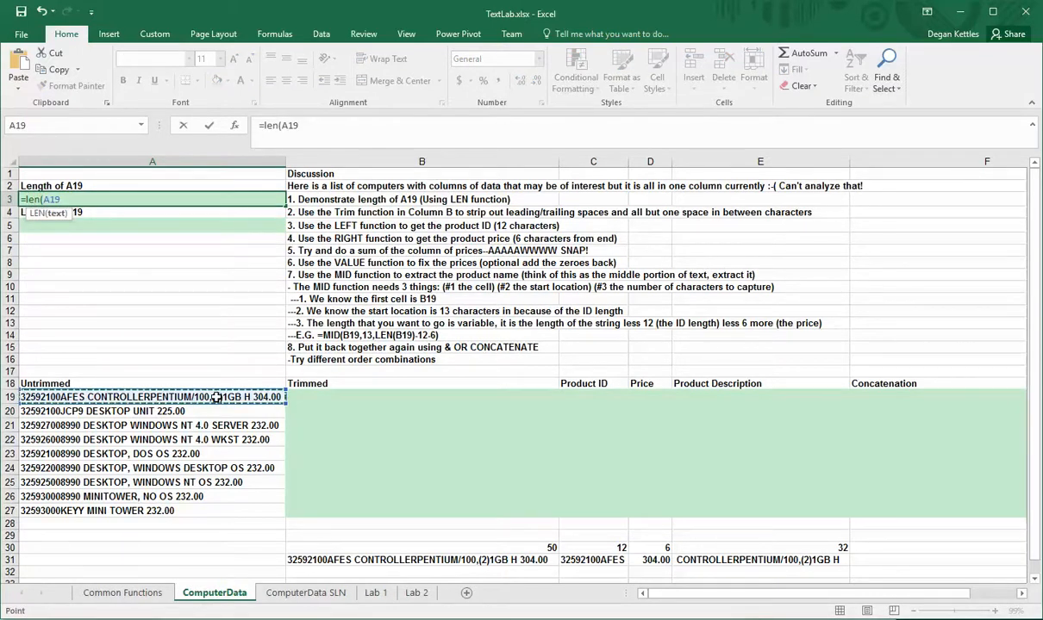
pyautogui.press('Return')
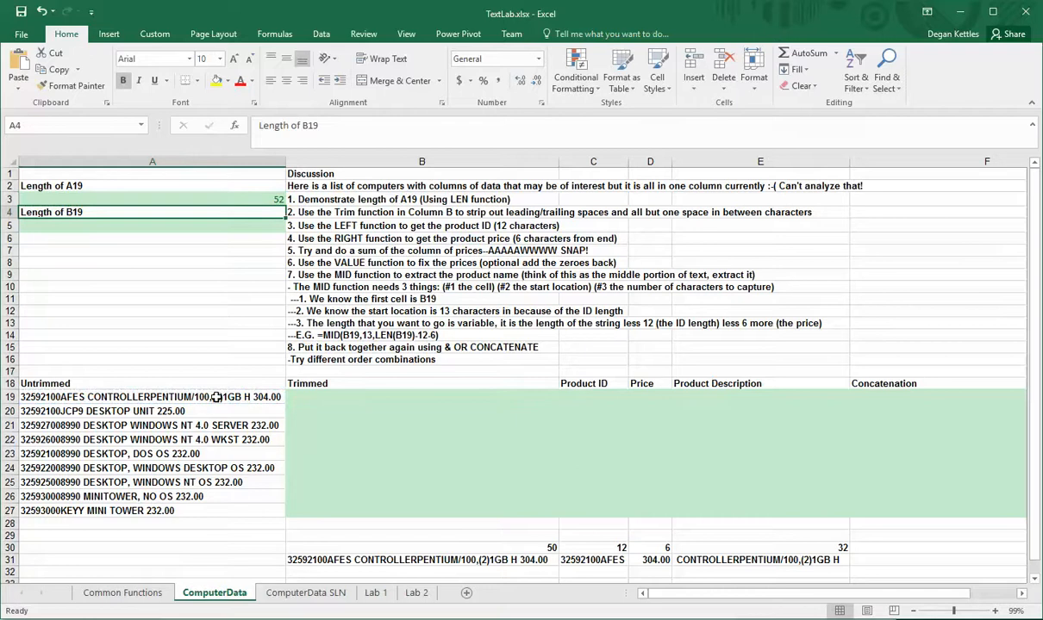
pyautogui.press('Return')
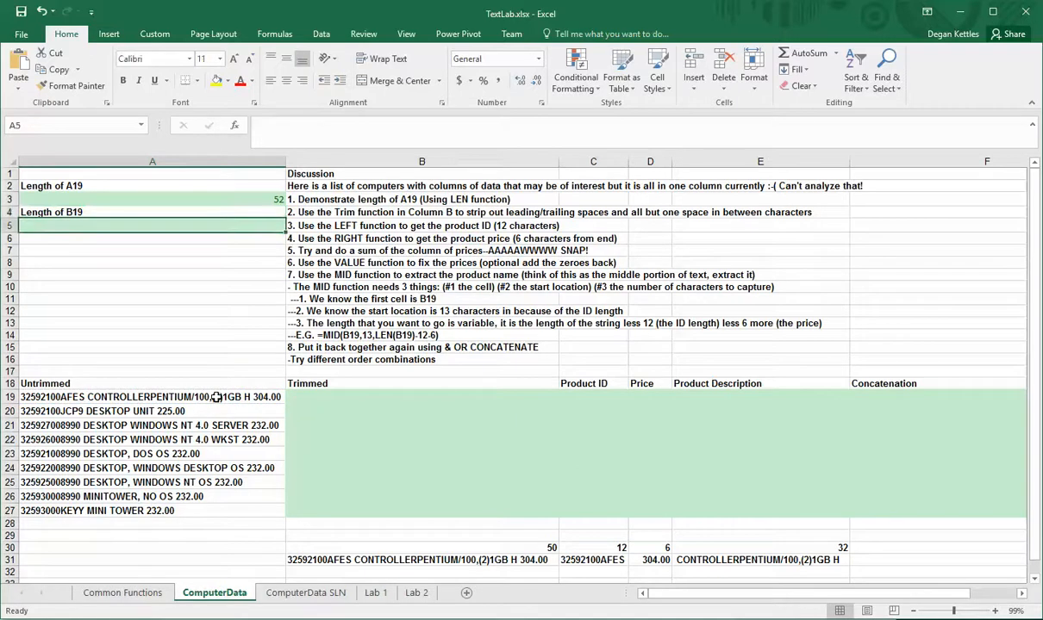
pyautogui.write('=len(')
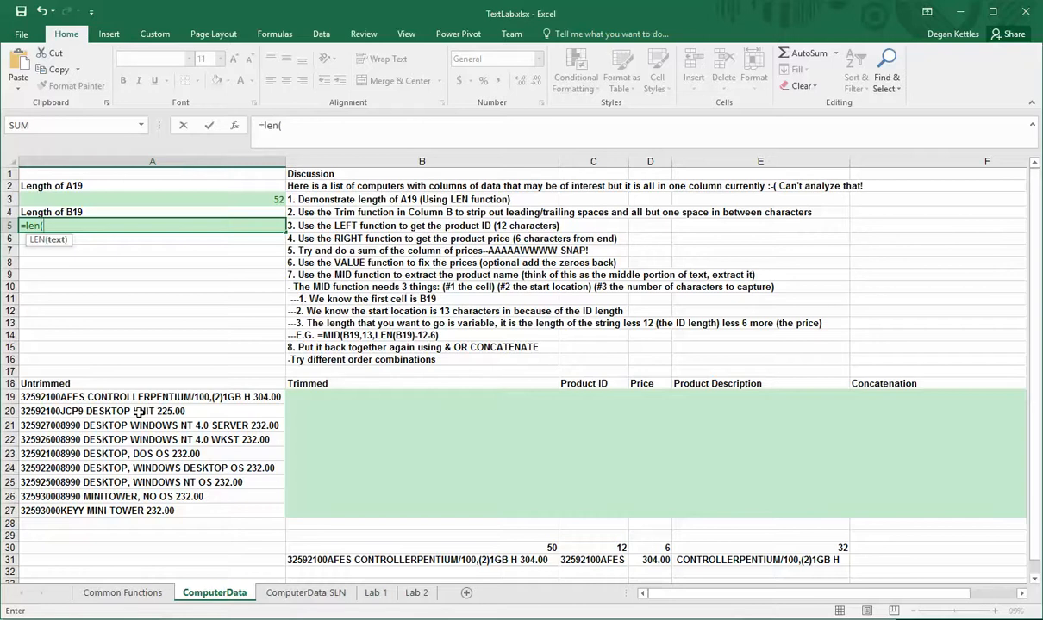
pyautogui.click(263, 398)
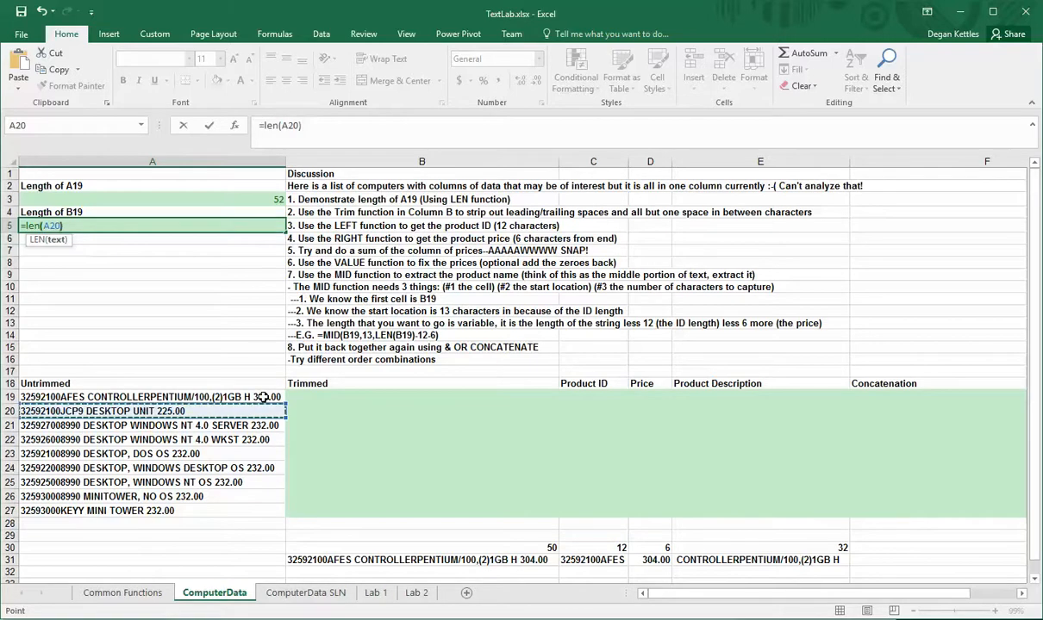
pyautogui.press('Return')
pyautogui.press('Up')
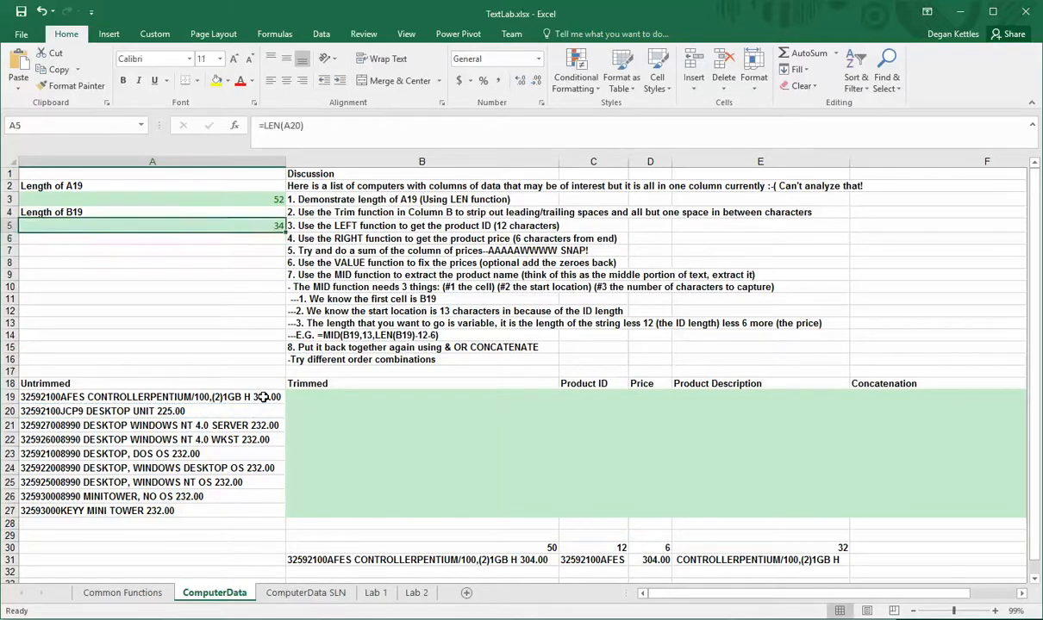
pyautogui.press('Delete')
# Enter a TRIM formula in B19 that strips extra spaces from the untrimmed text in A19
pyautogui.click(263, 397)
pyautogui.click(544, 125)
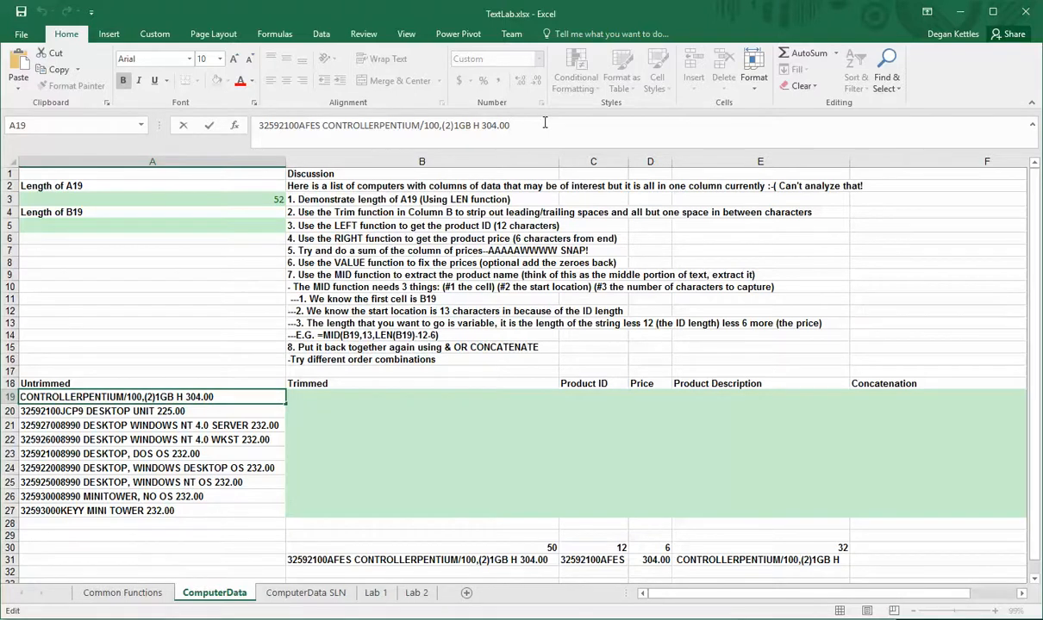
pyautogui.click(327, 395)
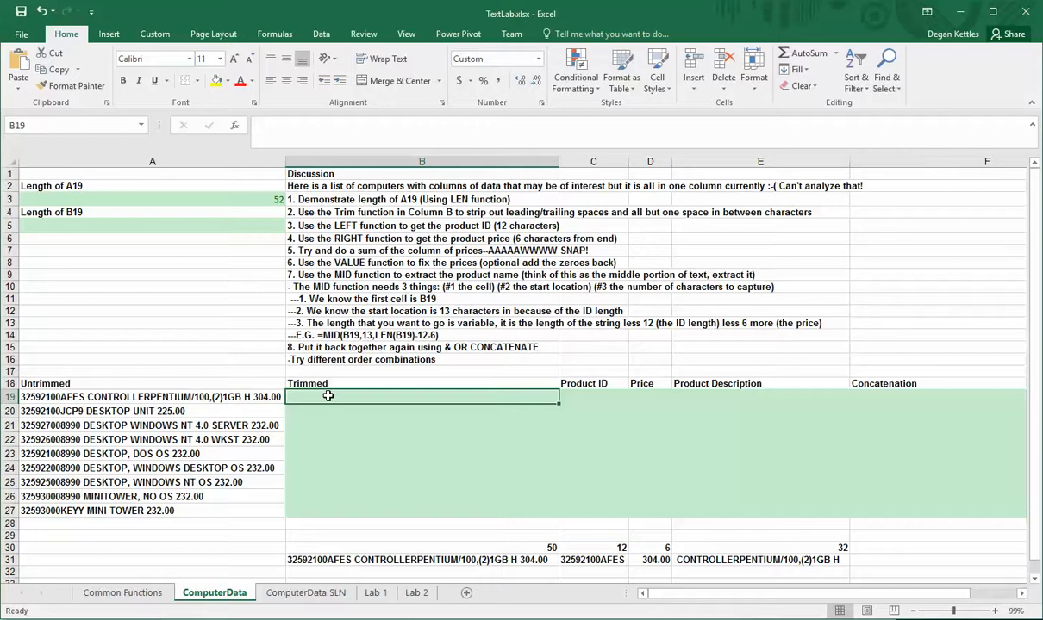
pyautogui.write('=trim')
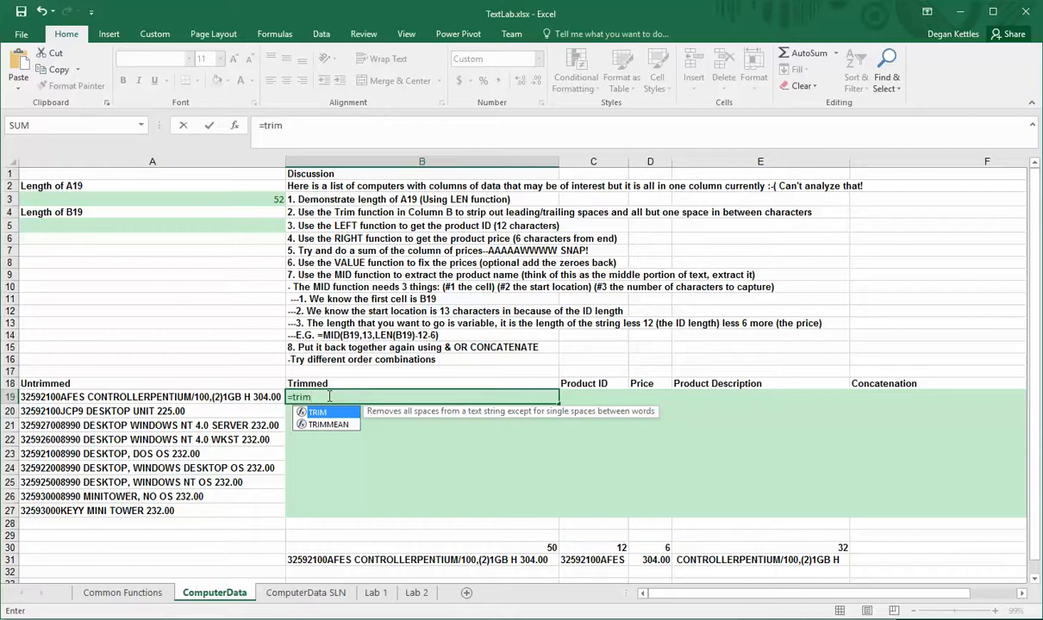
pyautogui.write('(')
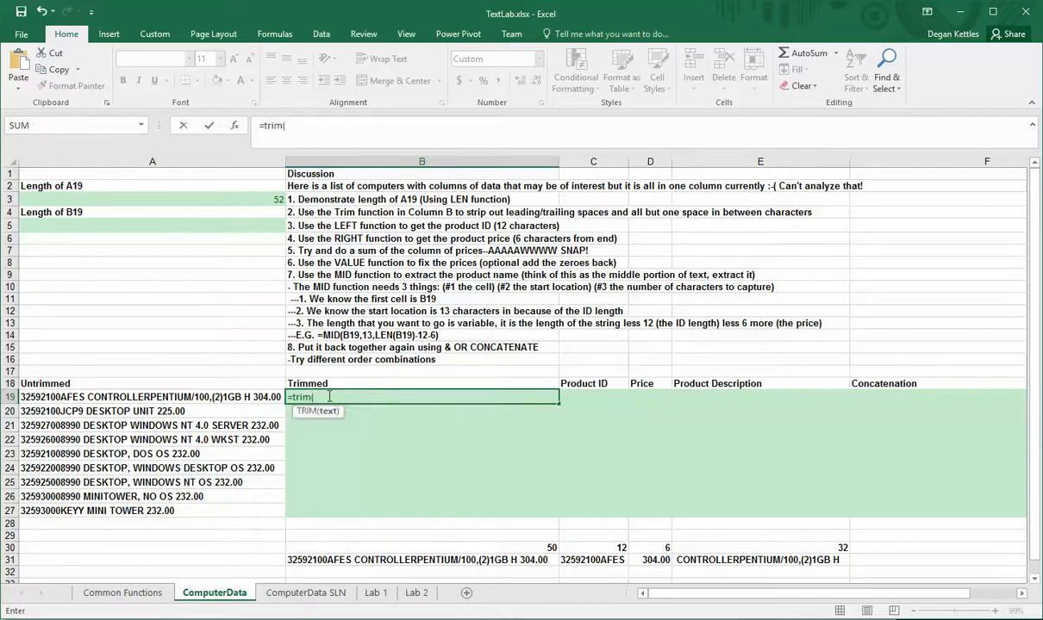
pyautogui.click(233, 396)
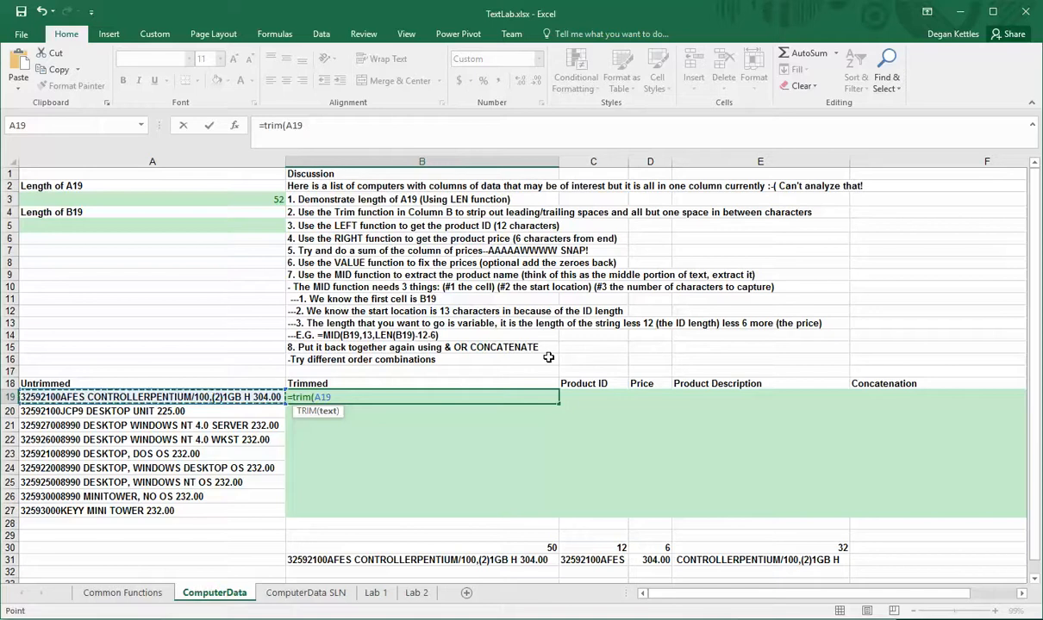
pyautogui.write(')')
pyautogui.press('Return')
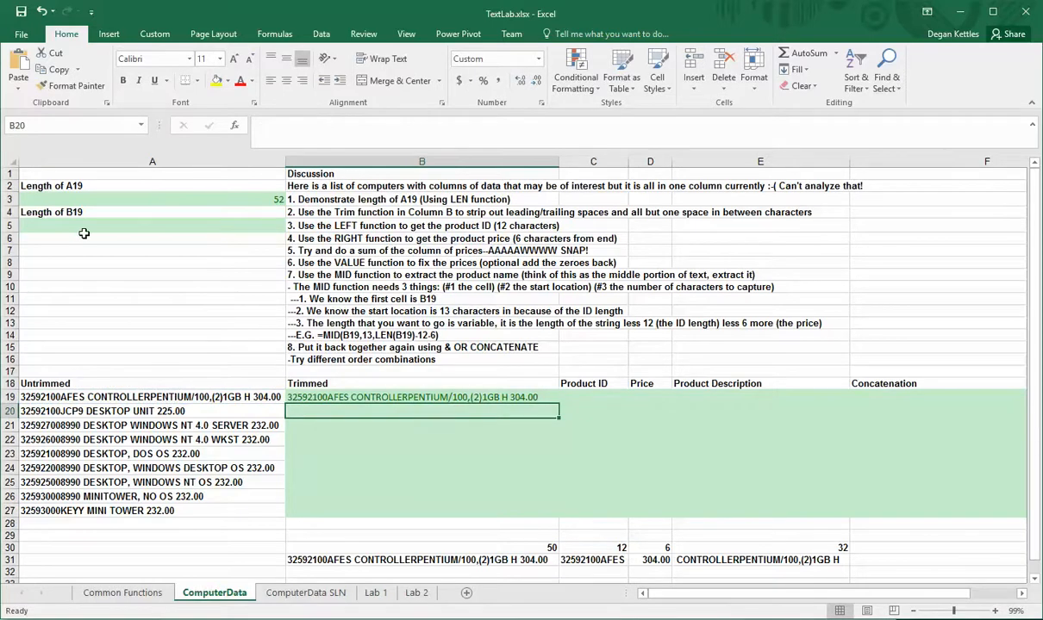
# Enter a LEN formula in A5 that returns the length of the trimmed cell B19
pyautogui.click(205, 221)
pyautogui.write('=len(')
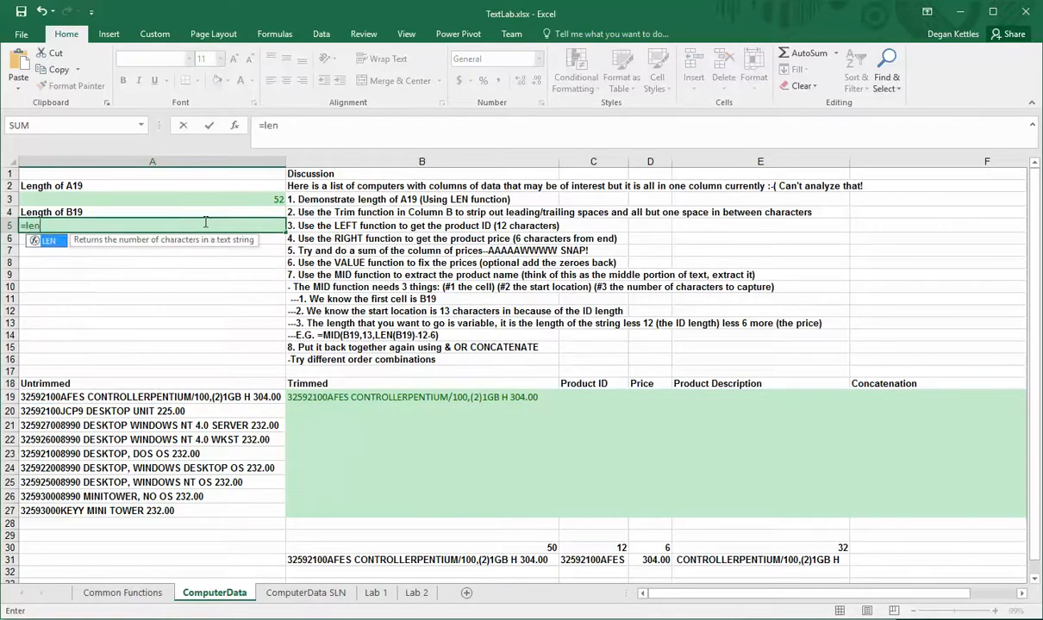
pyautogui.click(405, 398)
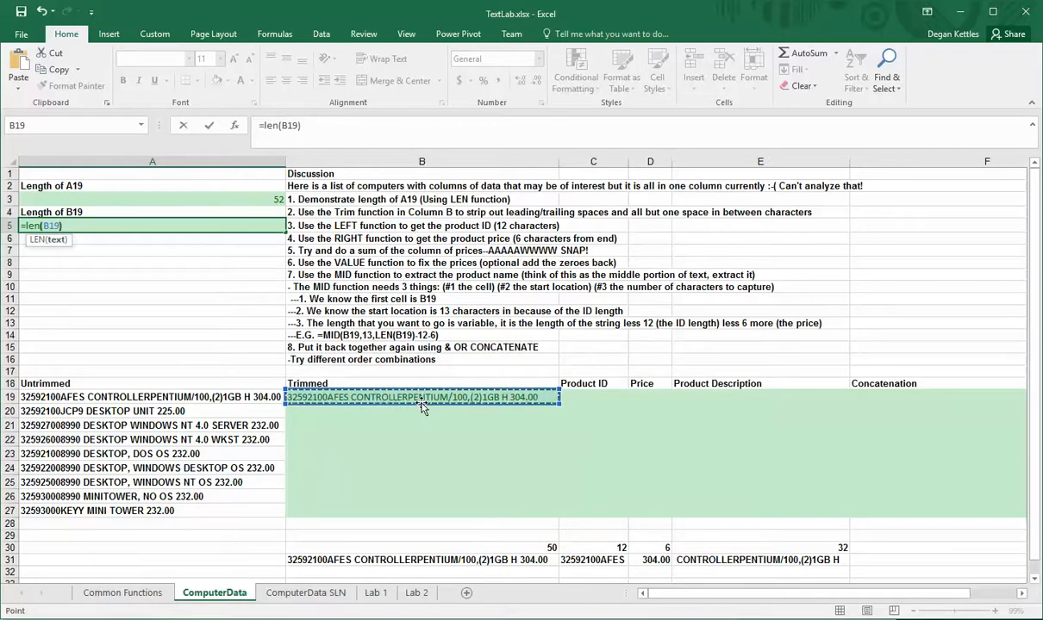
pyautogui.write(')')
pyautogui.press('Return')
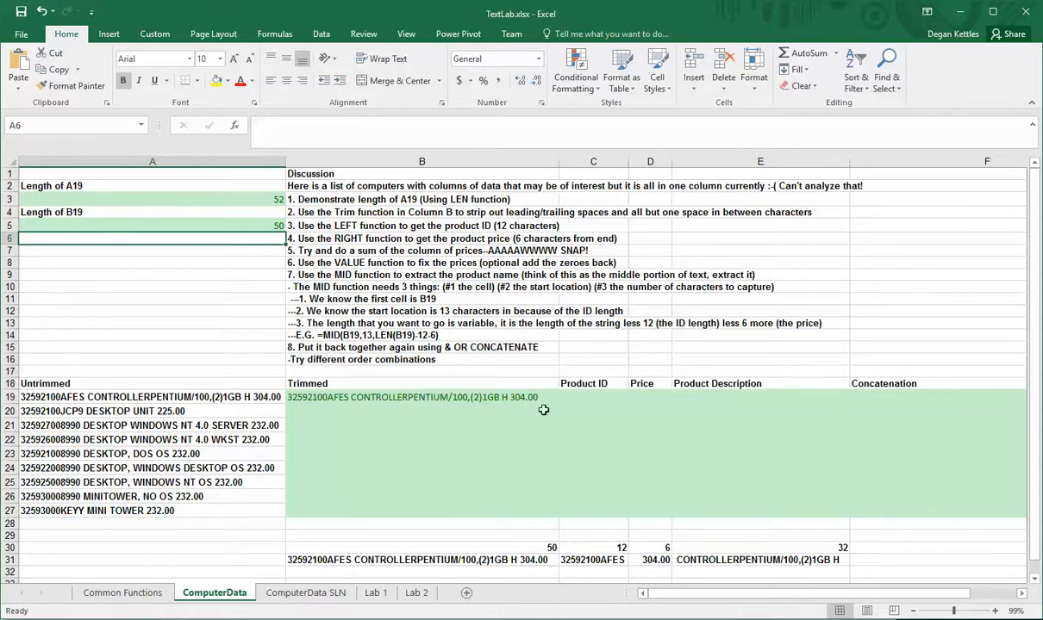
# Extract the product ID in C19 with a LEFT formula taking 12 characters from B19
pyautogui.click(596, 396)
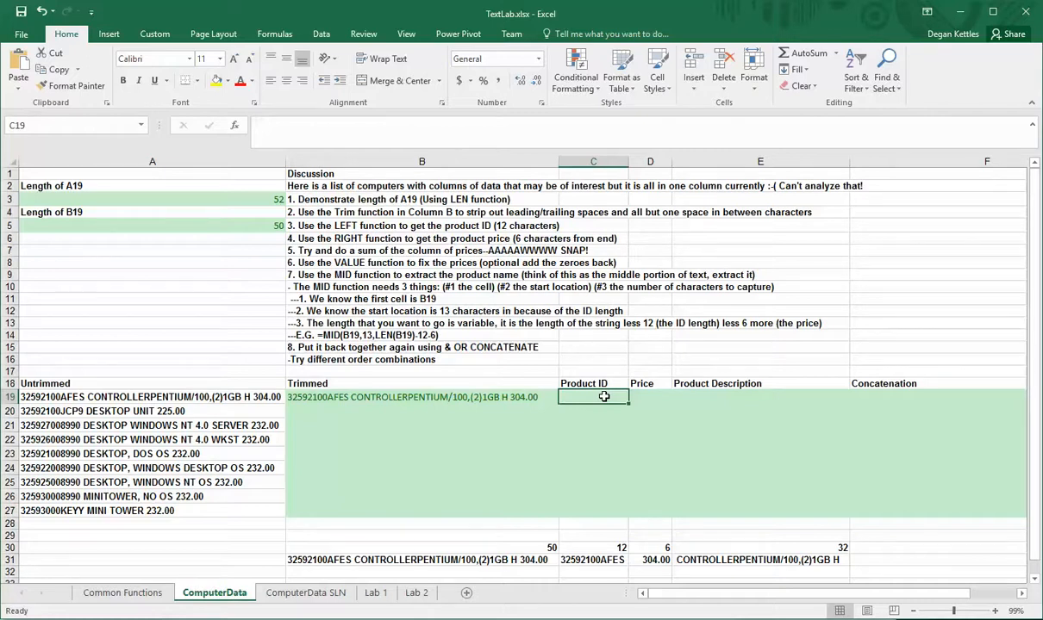
pyautogui.write('=')
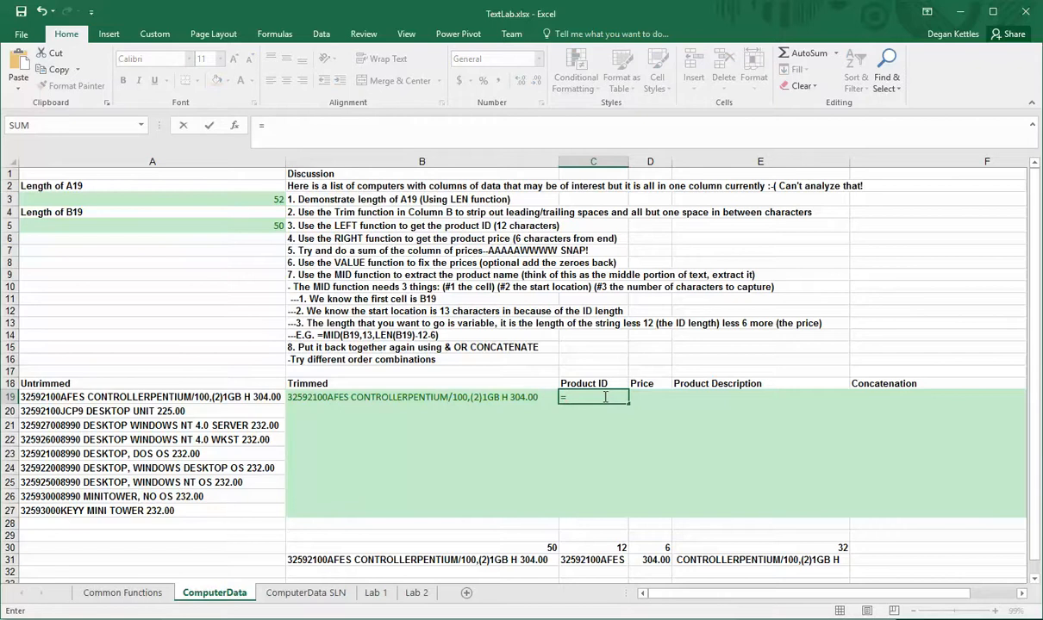
pyautogui.write('le')
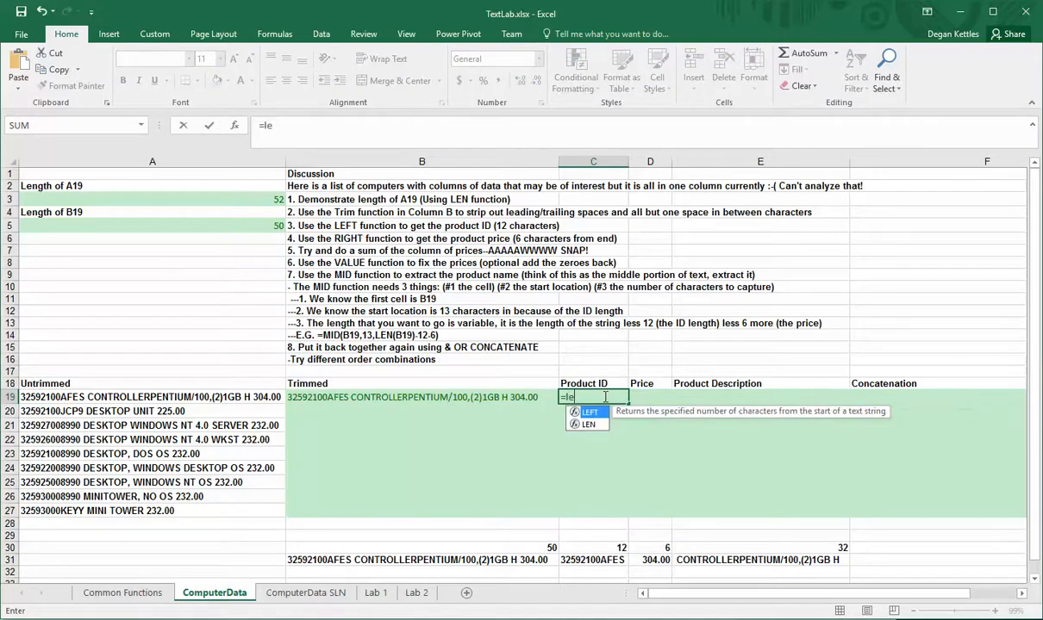
pyautogui.write('ft(')
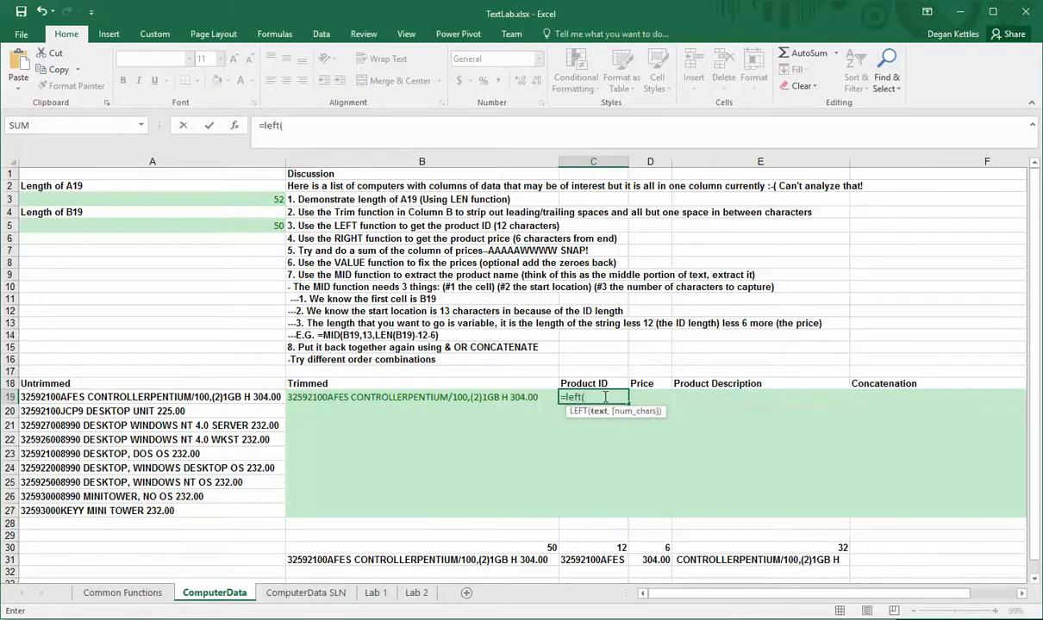
pyautogui.click(496, 397)
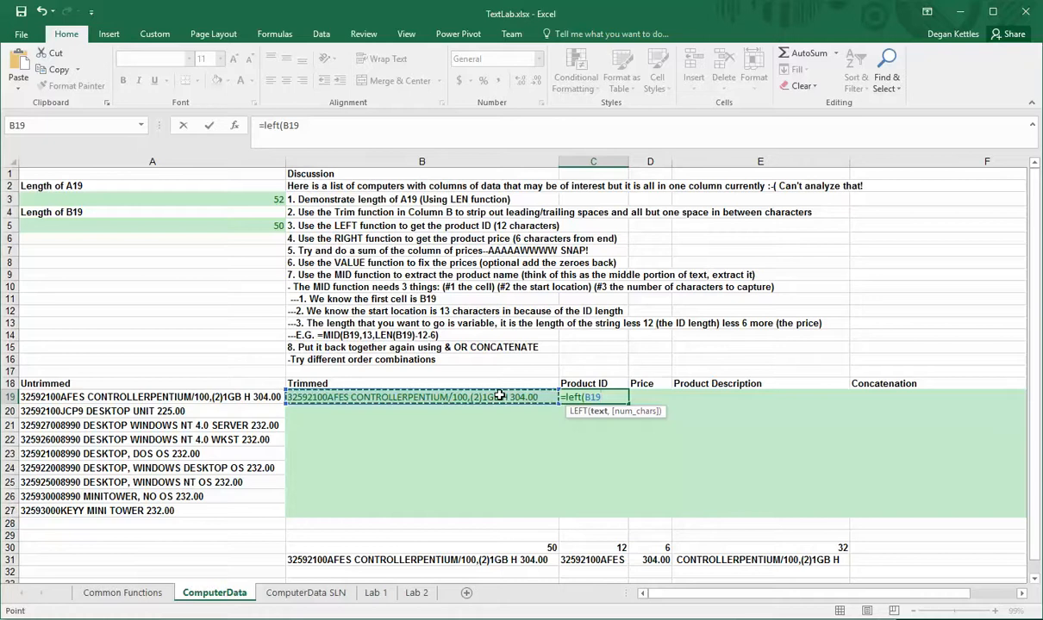
pyautogui.write(',12')
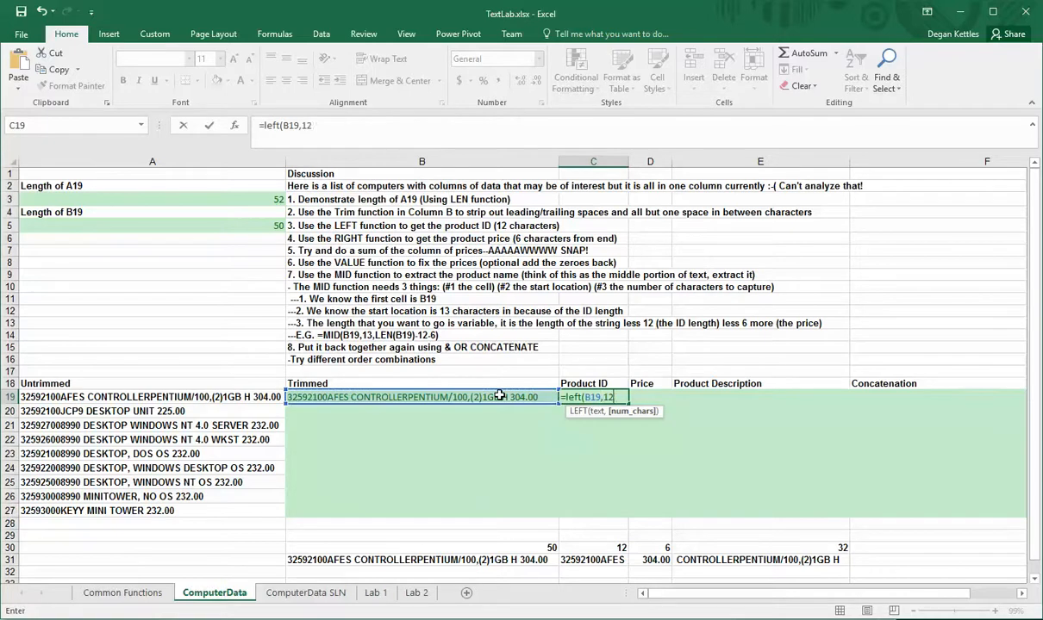
pyautogui.write(')')
pyautogui.press('Return')
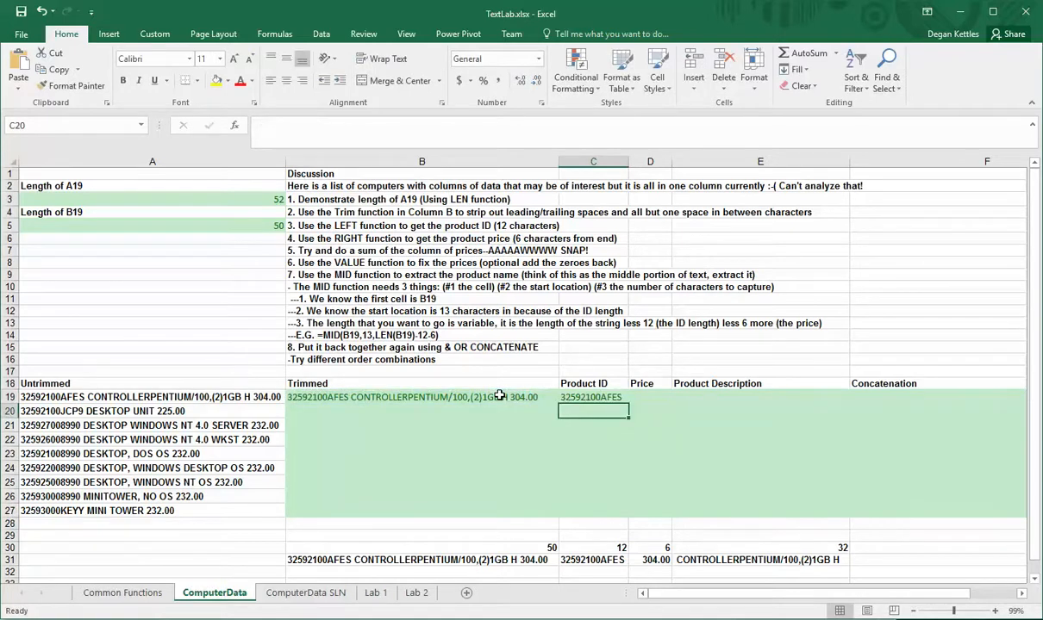
# Extract the price in D19 with a RIGHT formula taking 6 characters from B19
pyautogui.click(646, 394)
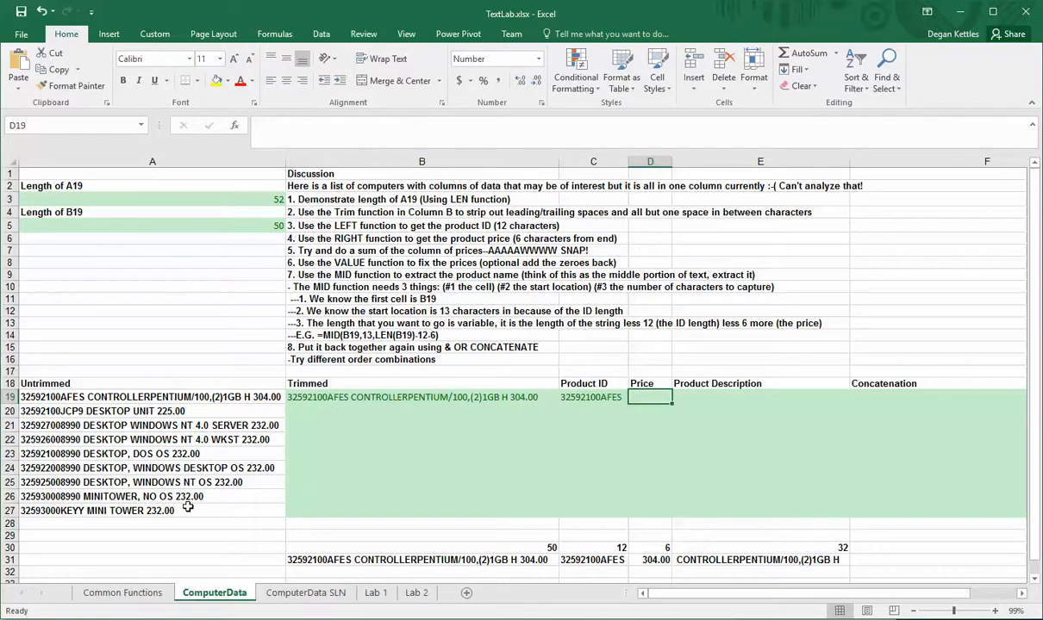
pyautogui.write('=')
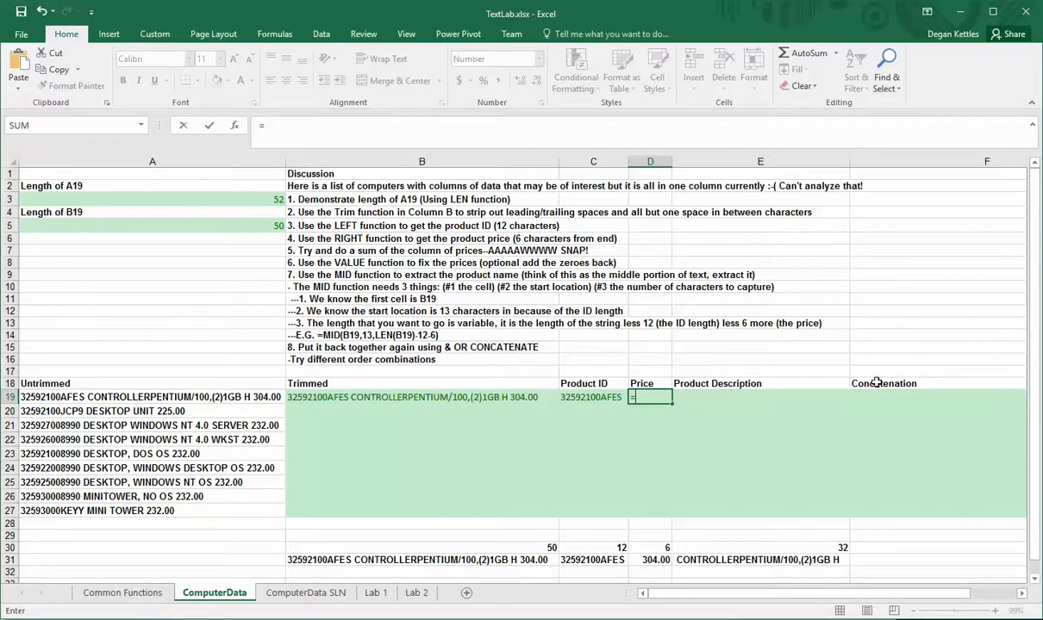
pyautogui.write('right(')
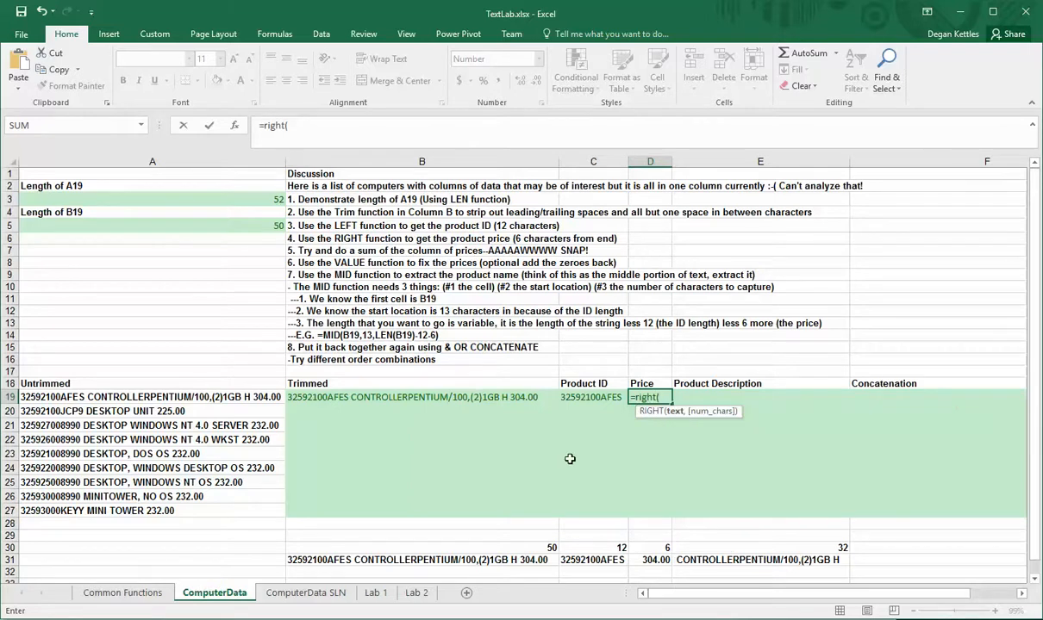
pyautogui.click(455, 397)
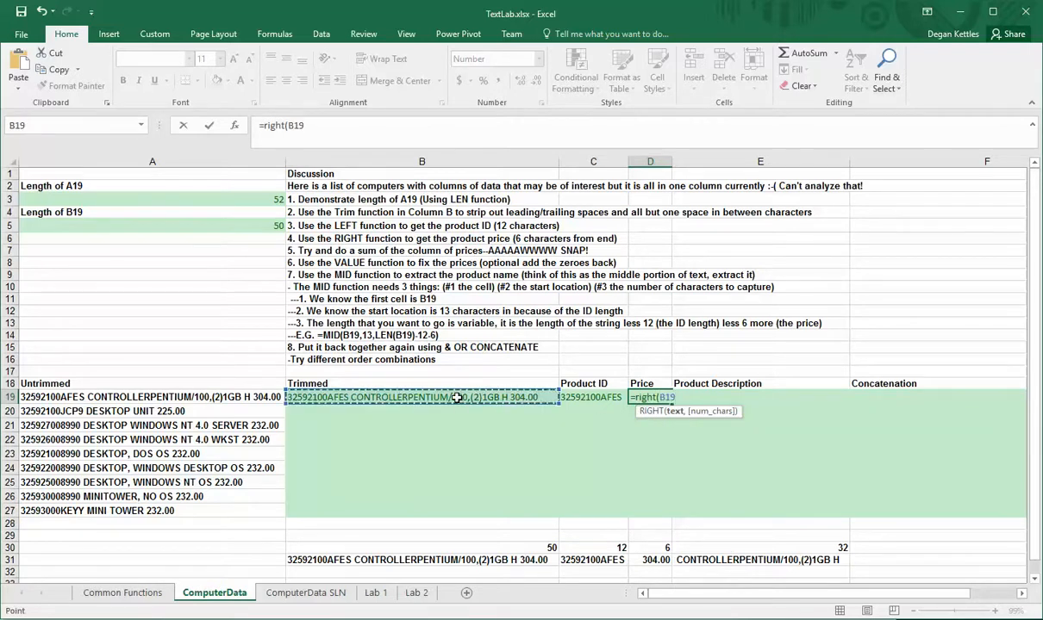
pyautogui.write(',6)')
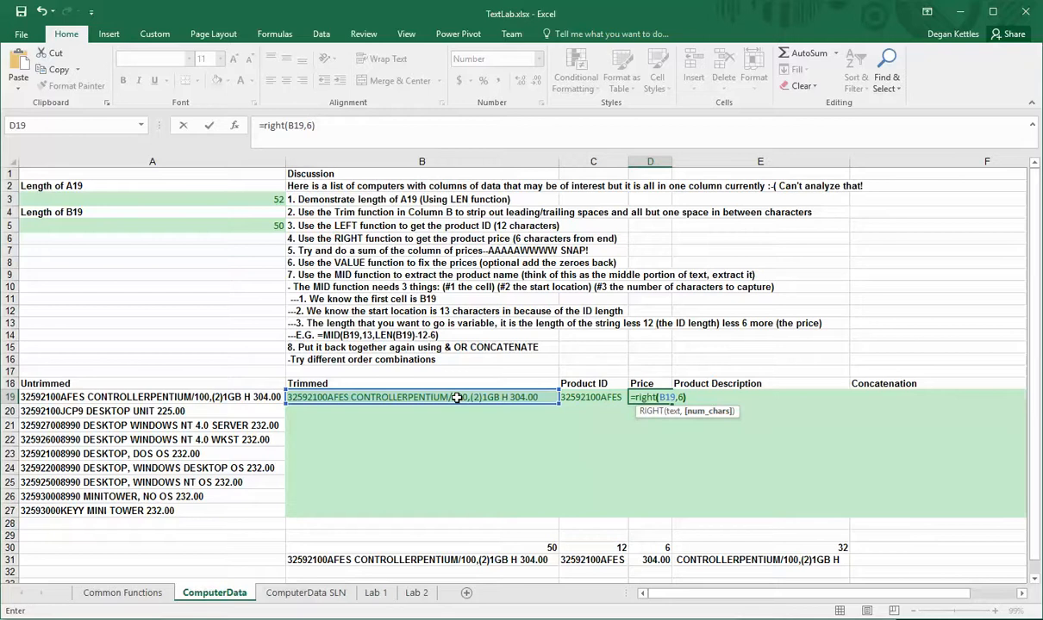
pyautogui.press('Return')
# Copy the TRIM, LEFT and RIGHT formulas in row 19 down through row 27
pyautogui.click(523, 401)
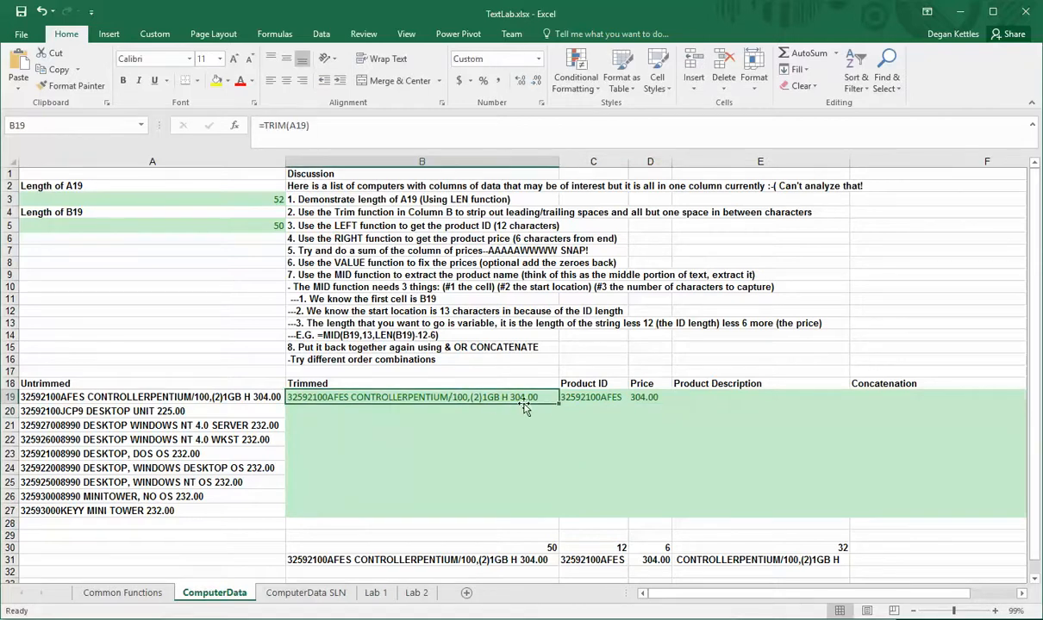
pyautogui.moveTo(558, 403); pyautogui.dragTo(562, 515)
pyautogui.click(622, 408)
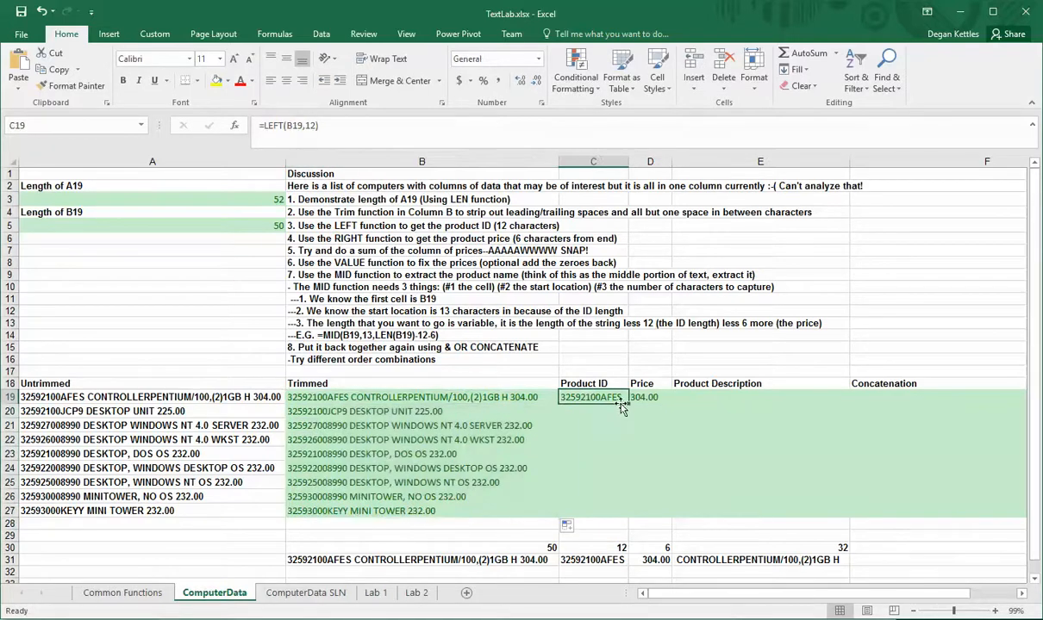
pyautogui.moveTo(623, 407); pyautogui.dragTo(604, 515)
pyautogui.click(644, 399)
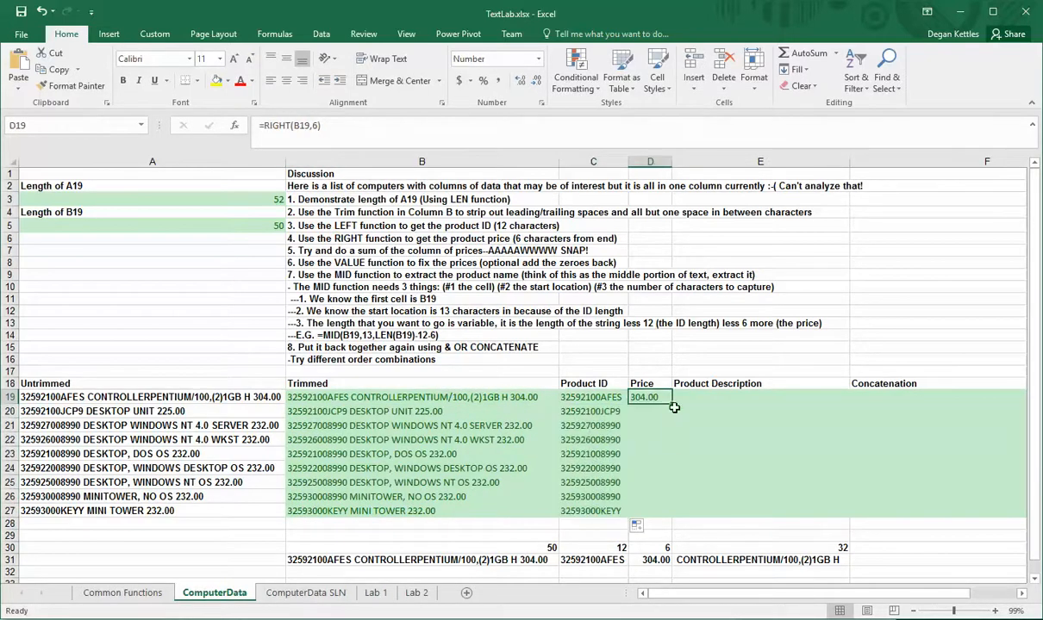
pyautogui.doubleClick(671, 403)
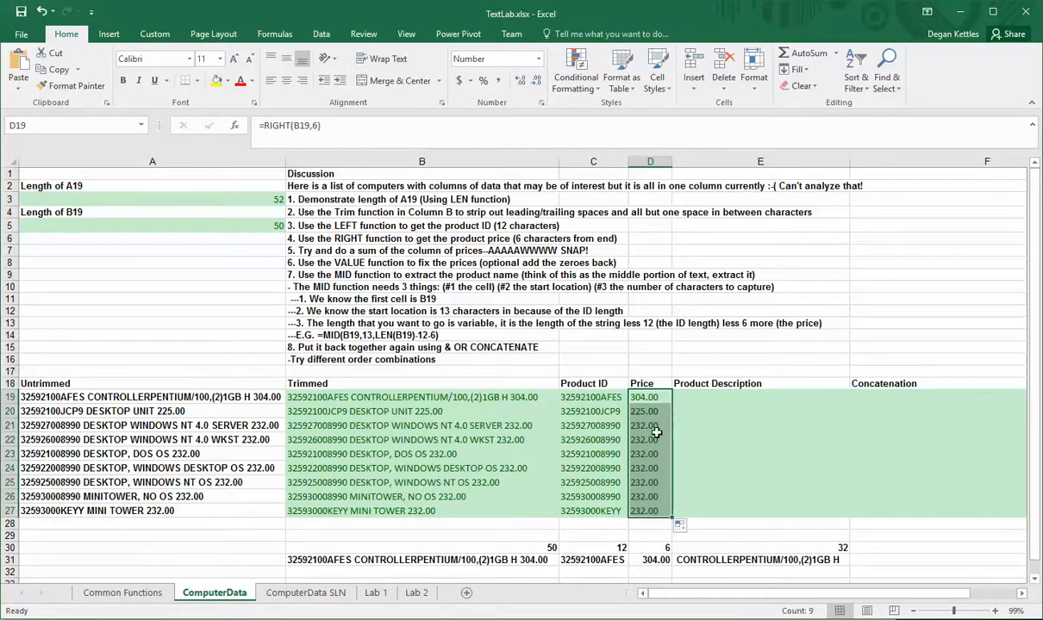
# Sum the price cells D19 through D27 in cell D28
pyautogui.scroll(-1, 658, 431)
pyautogui.scroll(1, 658, 427)
pyautogui.click(643, 528)
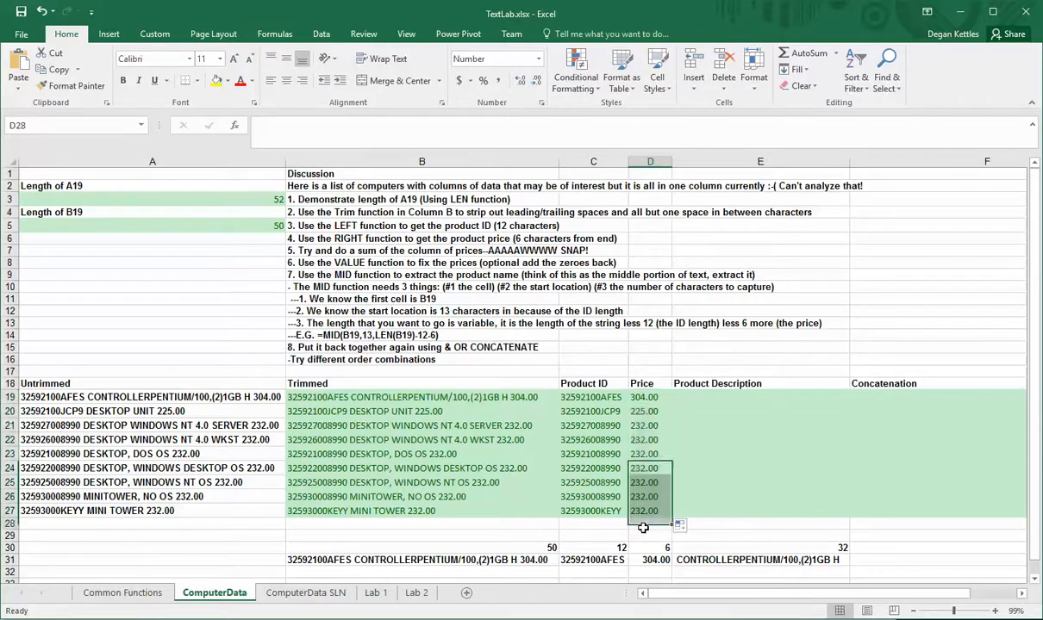
pyautogui.write('=sum')
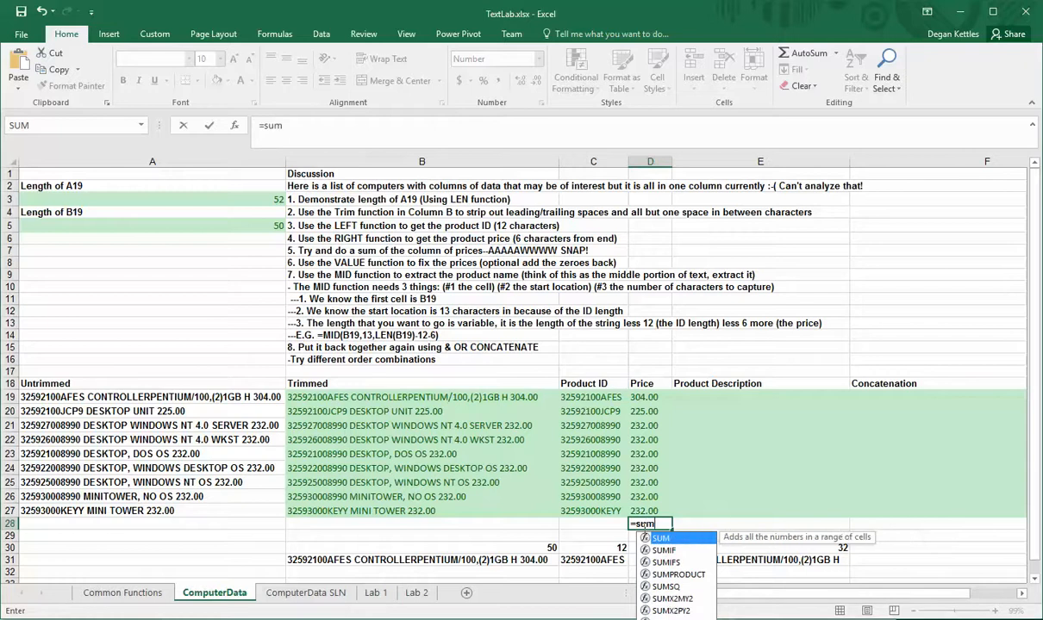
pyautogui.write('(')
pyautogui.moveTo(642, 398); pyautogui.dragTo(626, 504)
pyautogui.press('Return')
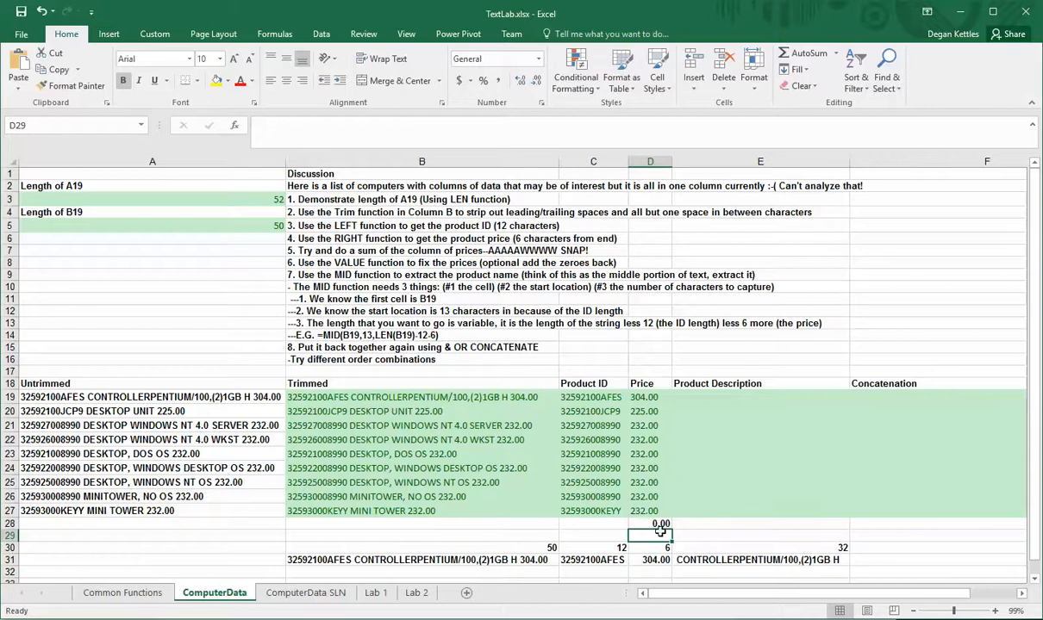
pyautogui.click(635, 523)
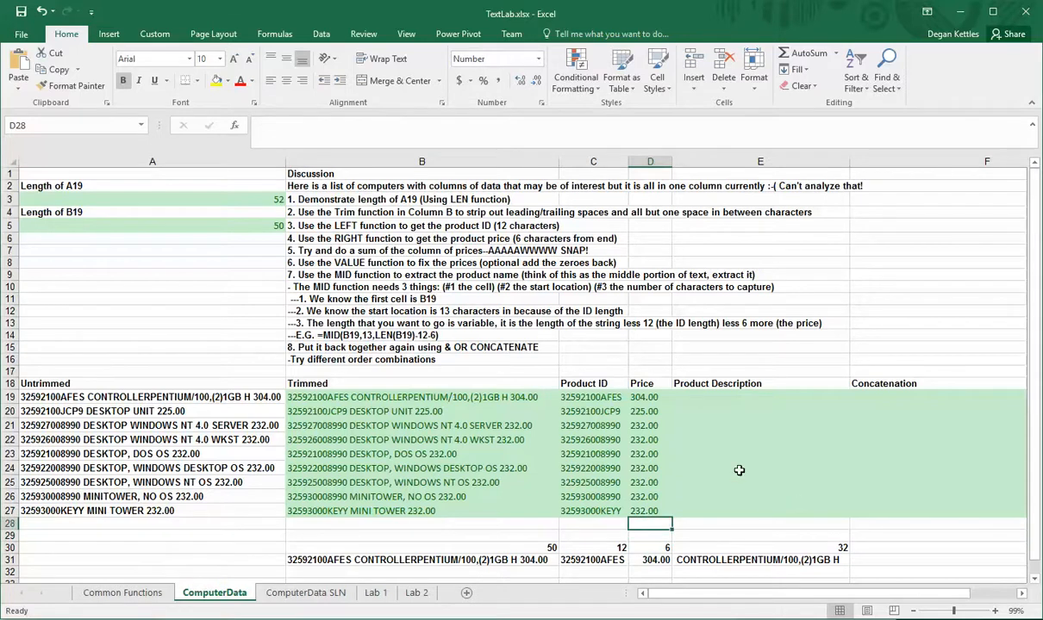
# Try wrapping D19's RIGHT formula in VALUE to turn the price into a number, then undo it
pyautogui.click(645, 398)
pyautogui.click(253, 125)
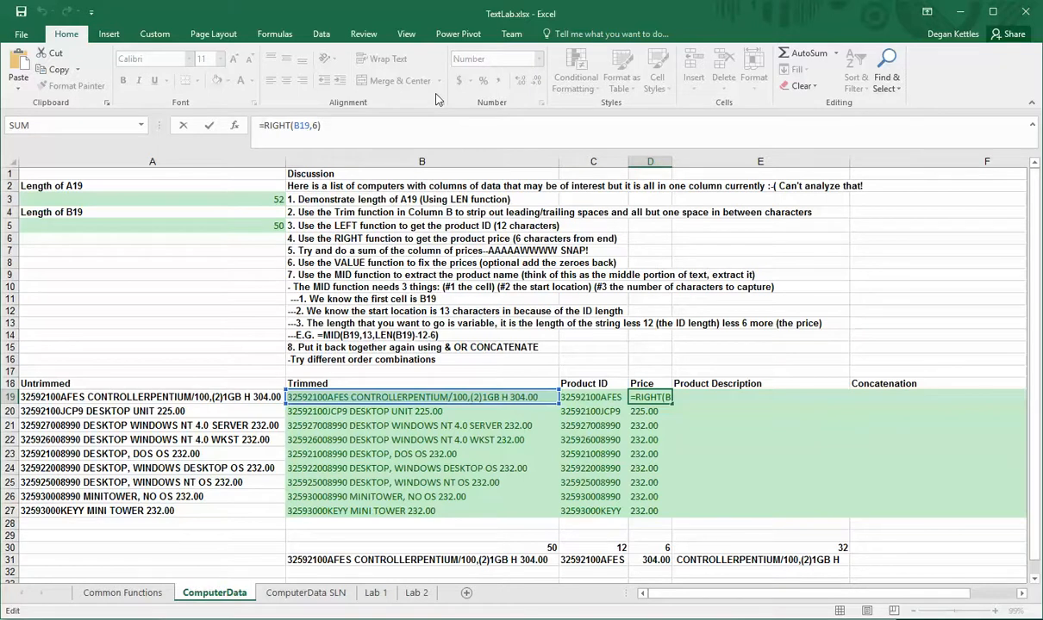
pyautogui.write('VL')
pyautogui.press('BackSpace')
pyautogui.write('A')
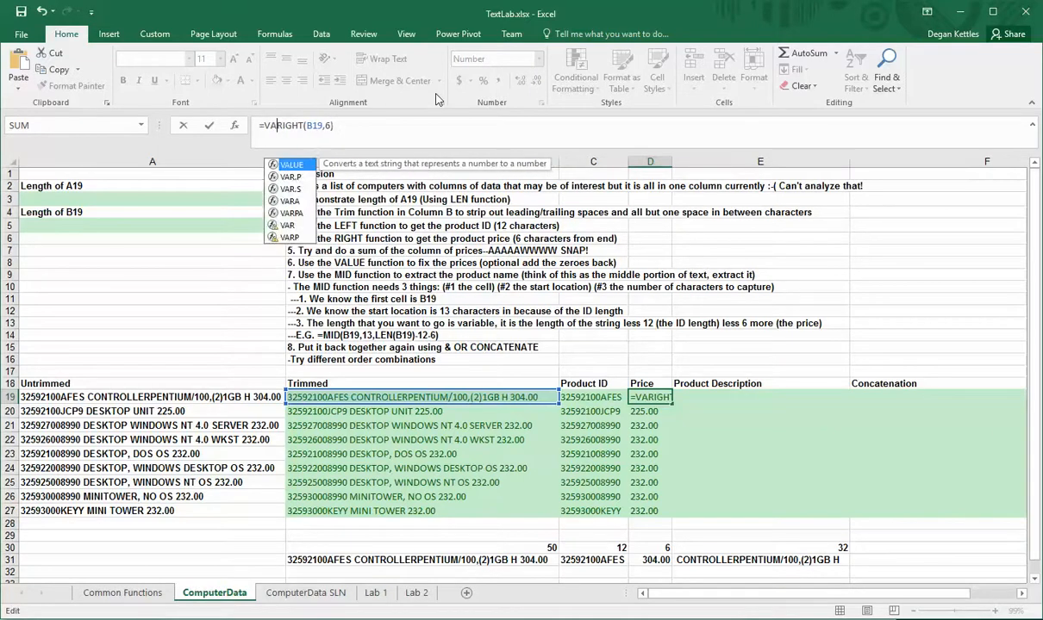
pyautogui.press('Tab')
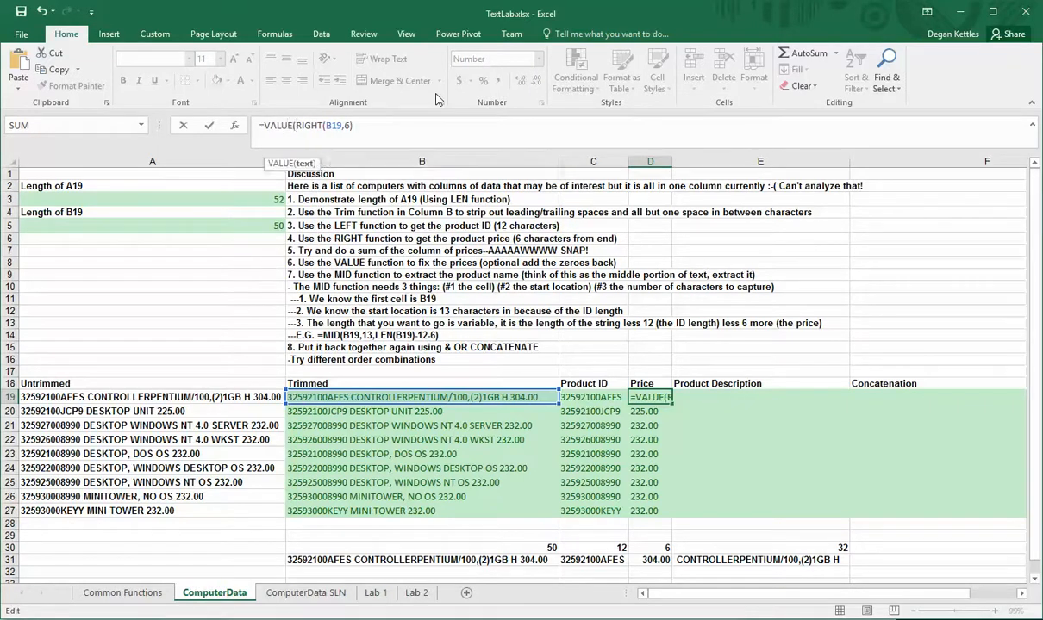
pyautogui.click(354, 125)
pyautogui.write(')')
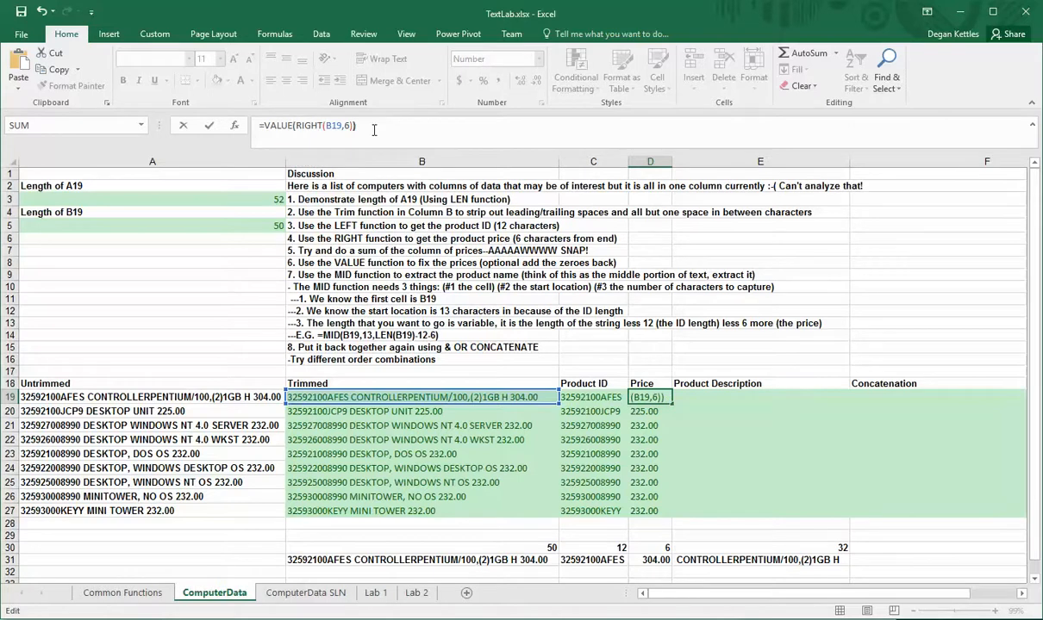
pyautogui.press('Return')
pyautogui.click(646, 396)
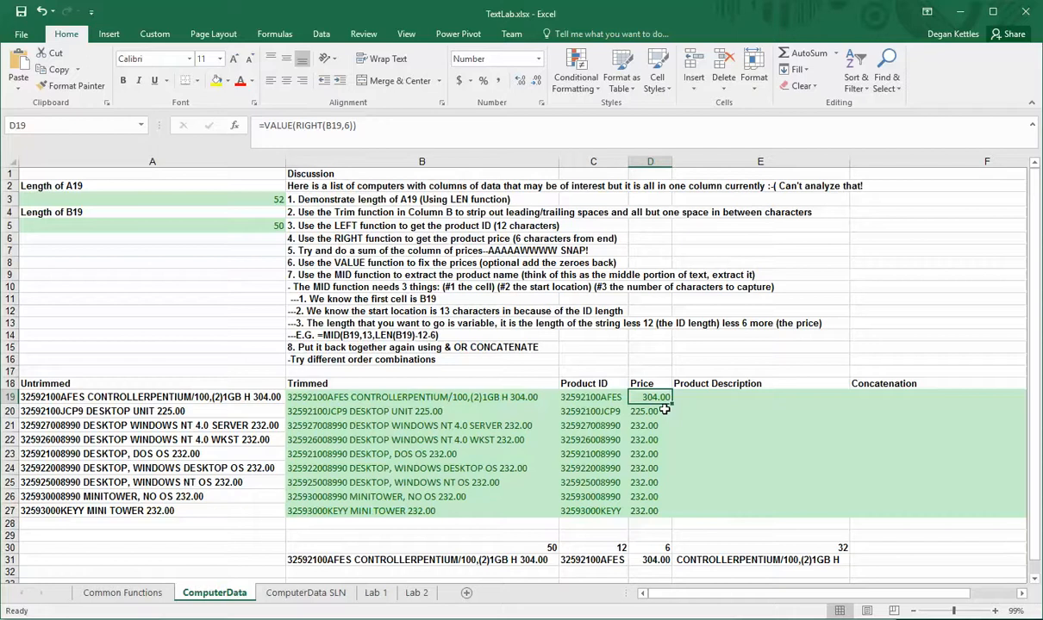
pyautogui.hotkey('ctrl', 'z')
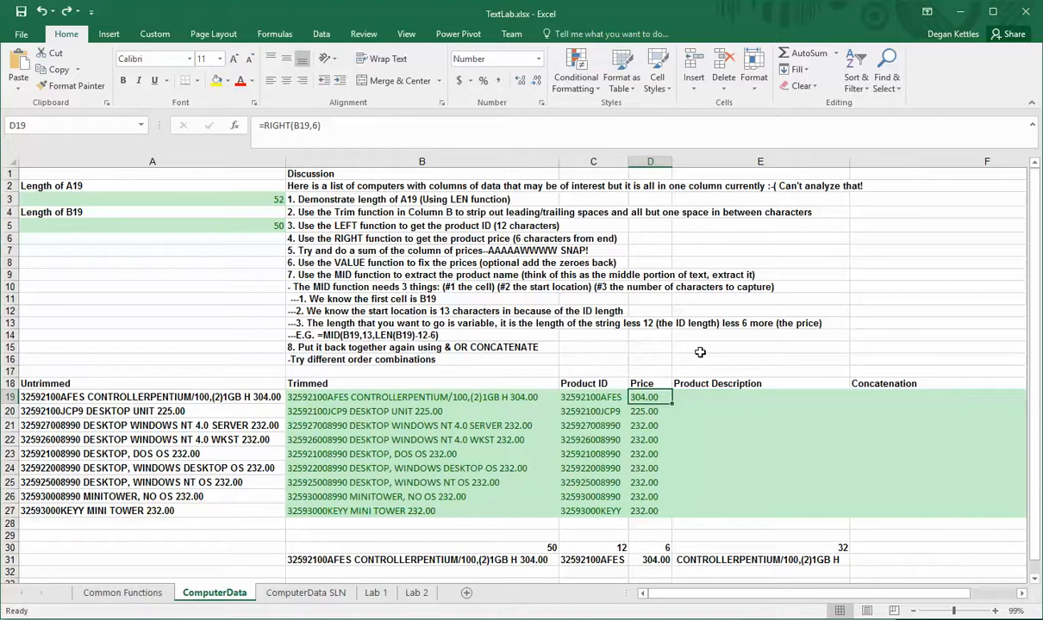
# Enter a MID formula in E19 taking 10 characters from B19 starting at position 14
pyautogui.click(702, 399)
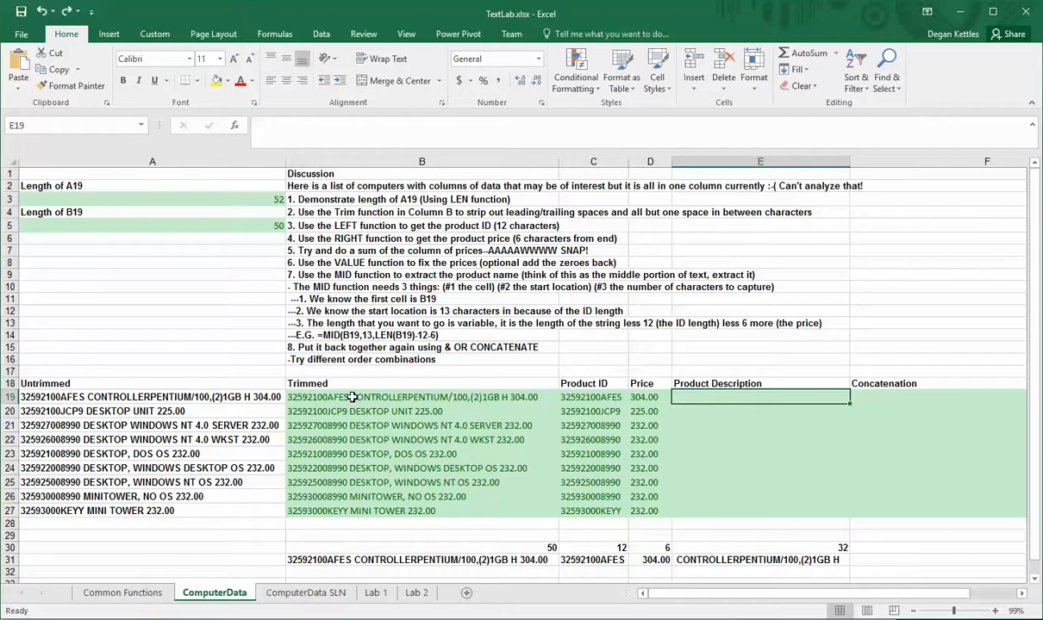
pyautogui.write('=')
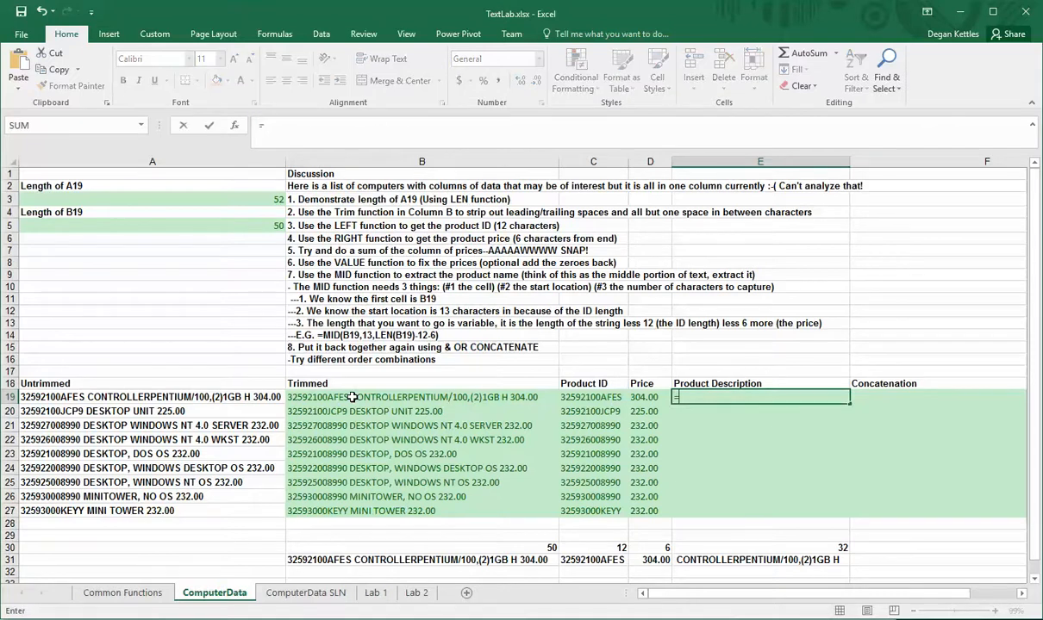
pyautogui.write('mid(')
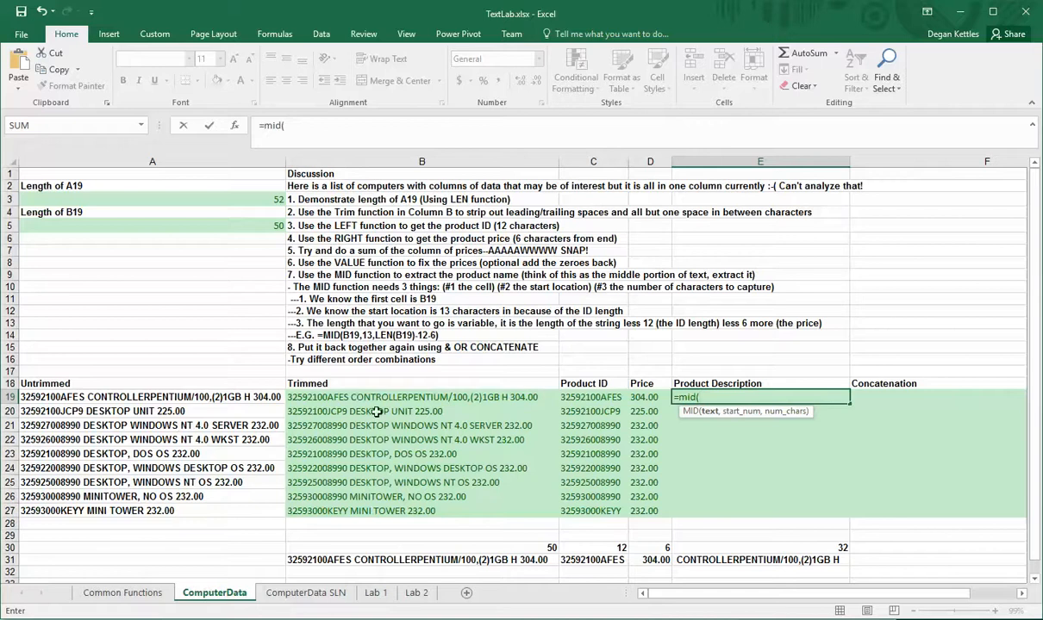
pyautogui.click(405, 398)
pyautogui.write(',')
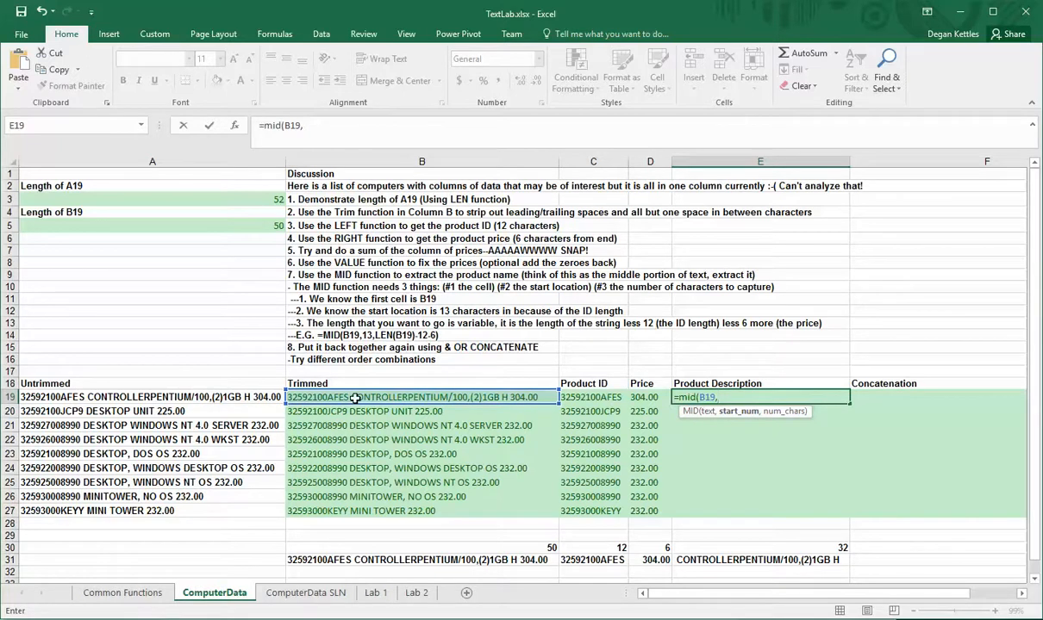
pyautogui.write('13')
pyautogui.press('BackSpace')
pyautogui.write(',')
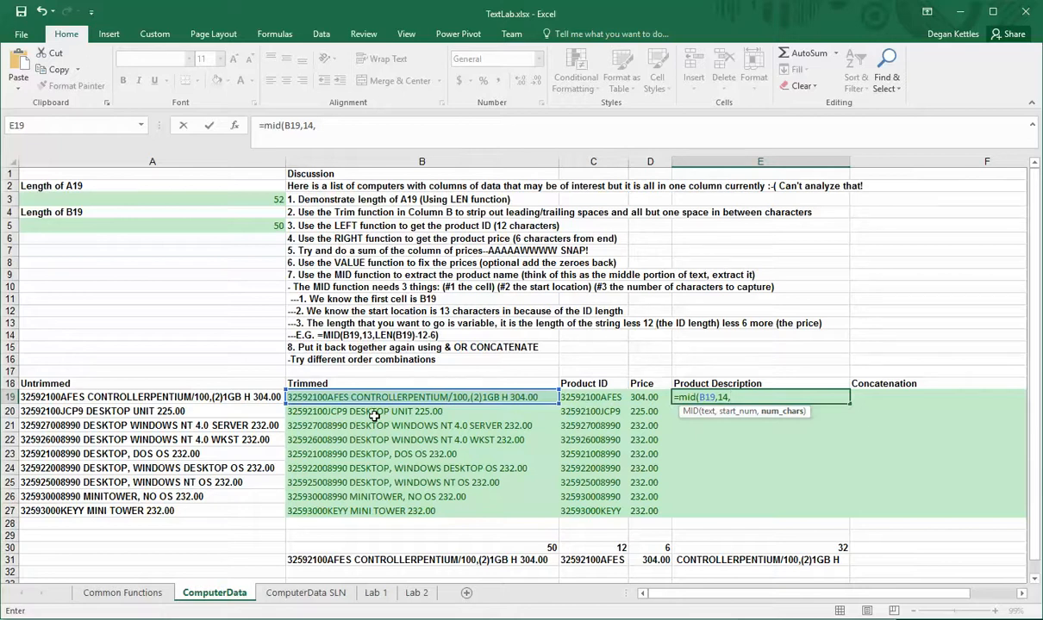
pyautogui.write('10)')
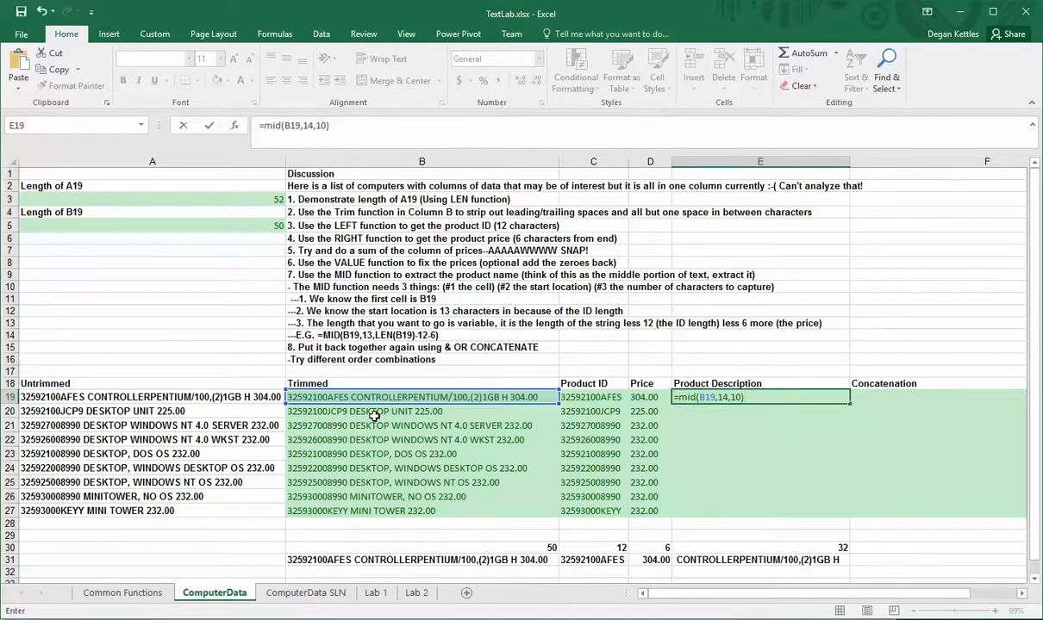
pyautogui.press('Return')
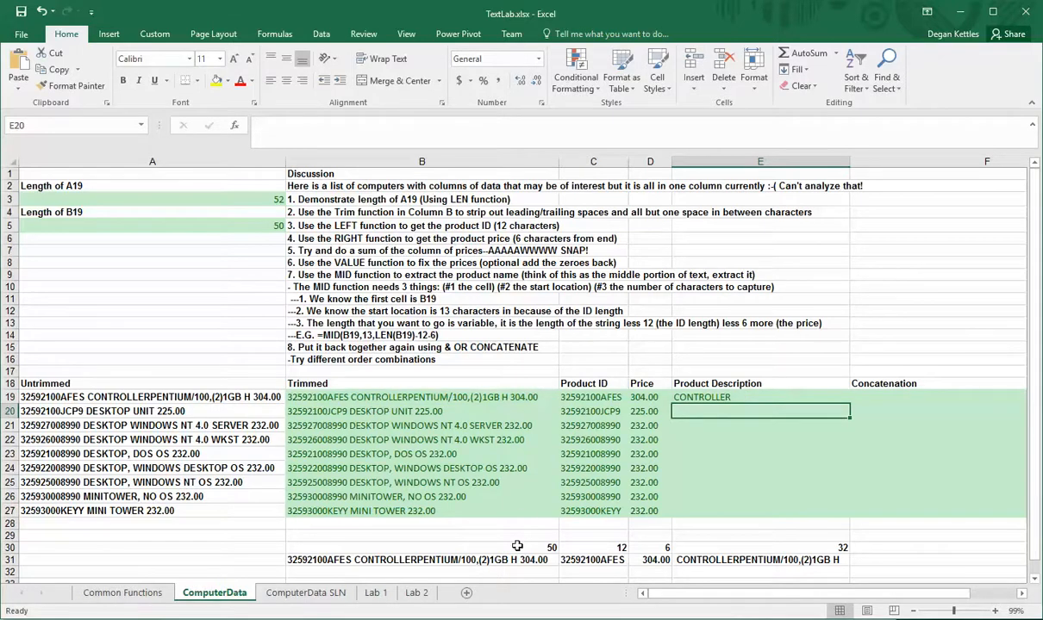
# Replace the character count in E19's MID formula with LEN(B19)
pyautogui.click(428, 560)
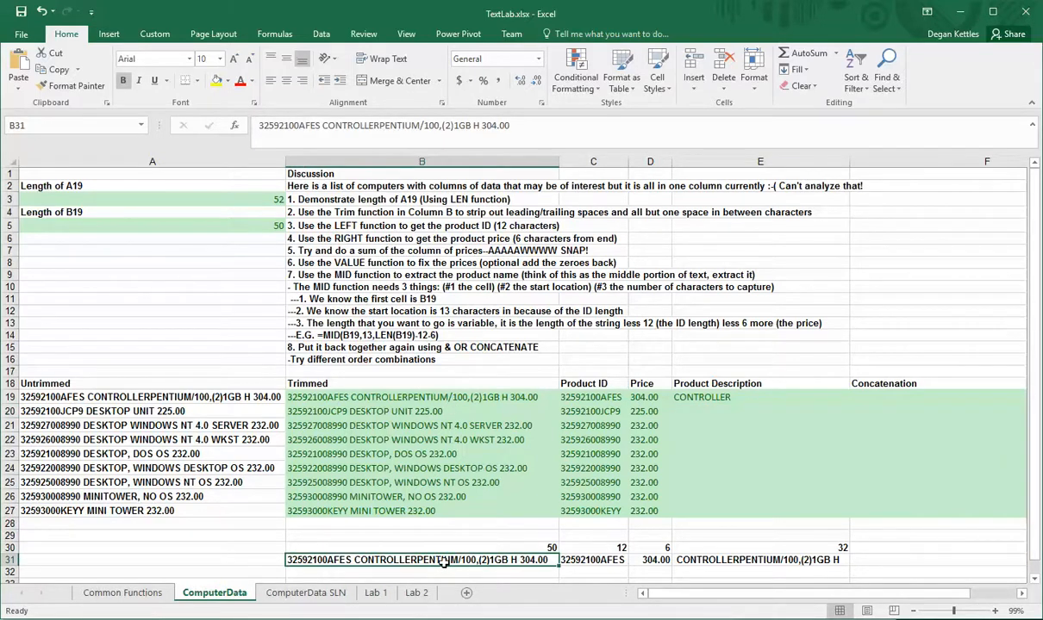
pyautogui.click(488, 549)
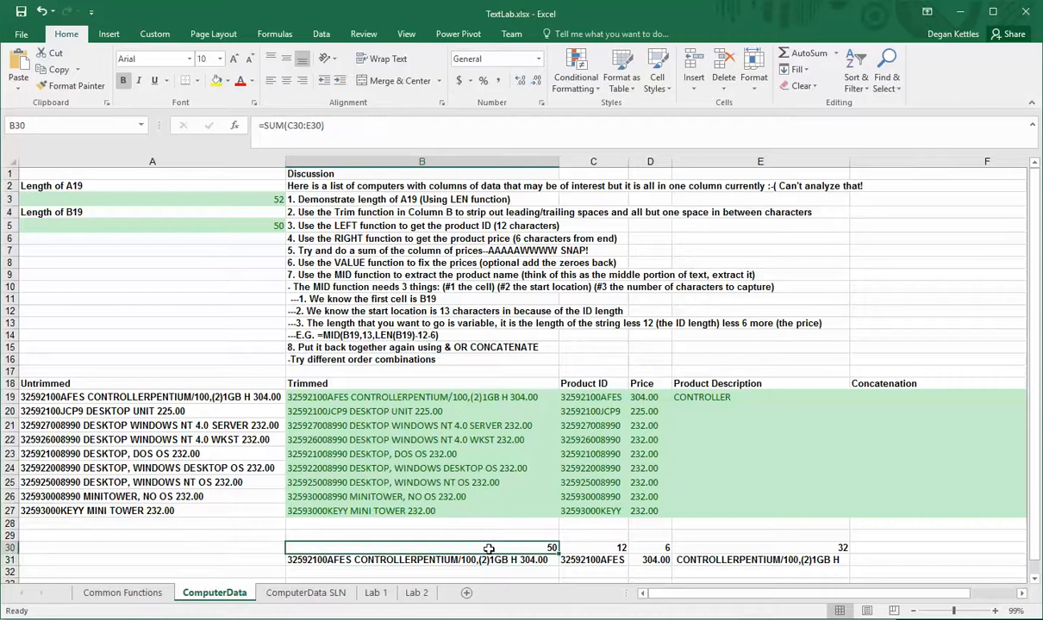
pyautogui.click(490, 561)
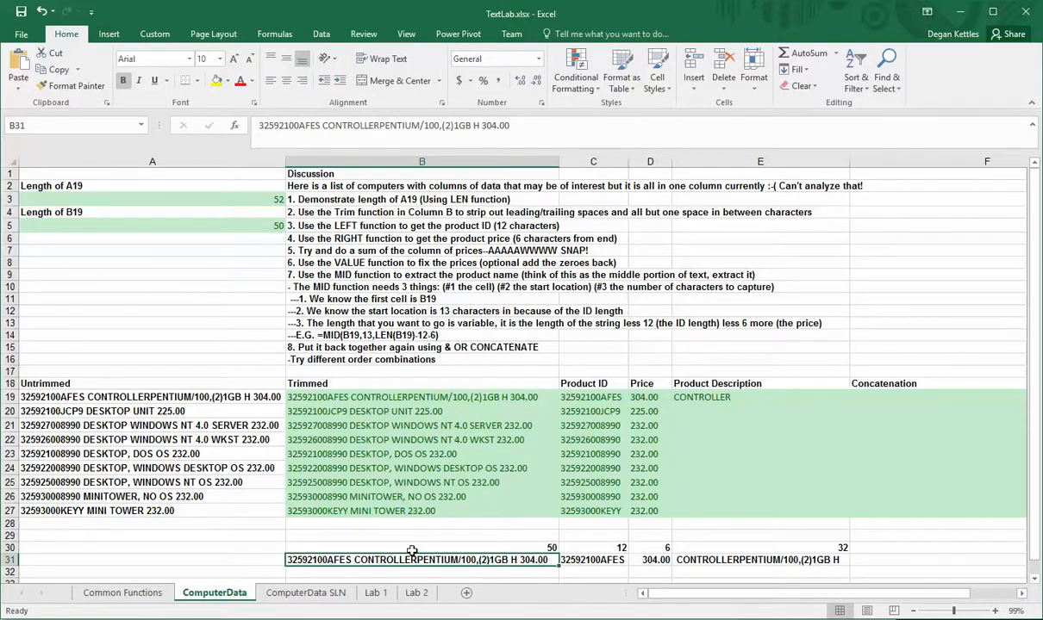
pyautogui.click(263, 226)
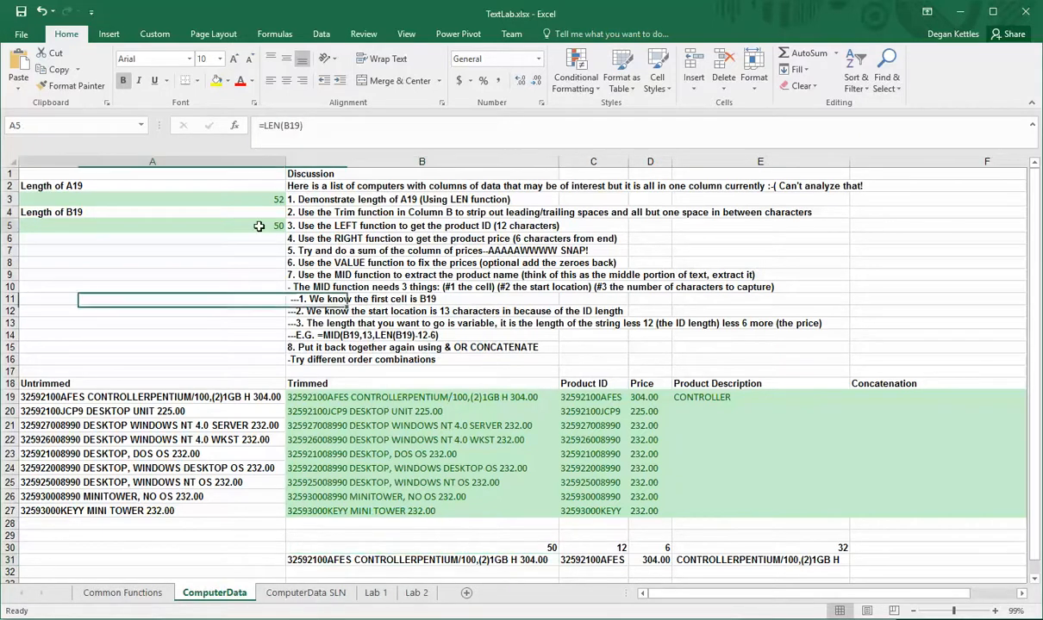
pyautogui.click(440, 560)
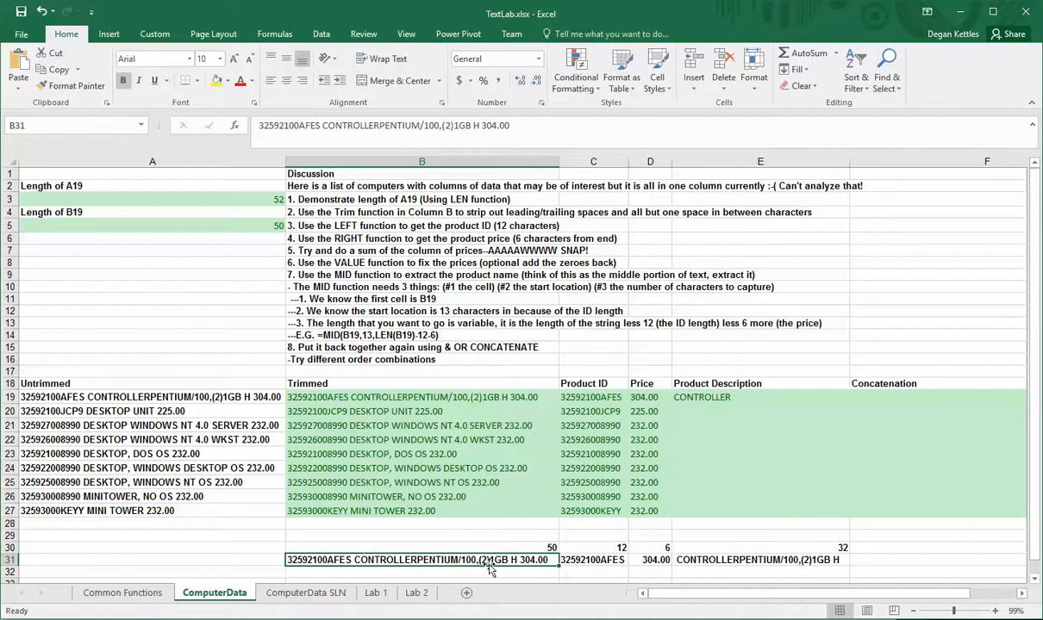
pyautogui.click(724, 398)
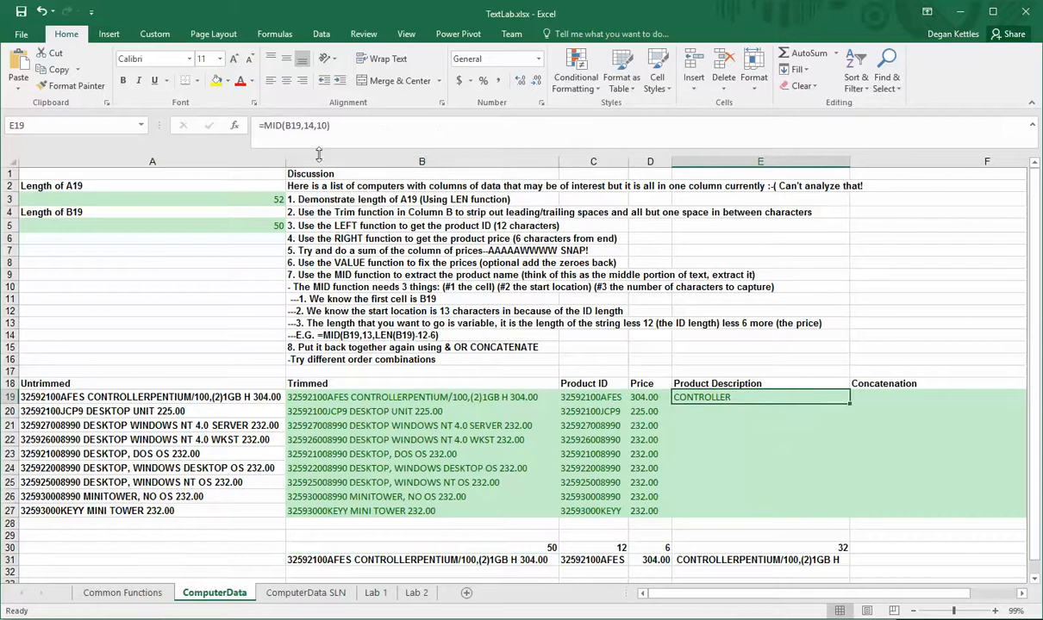
pyautogui.doubleClick(318, 125)
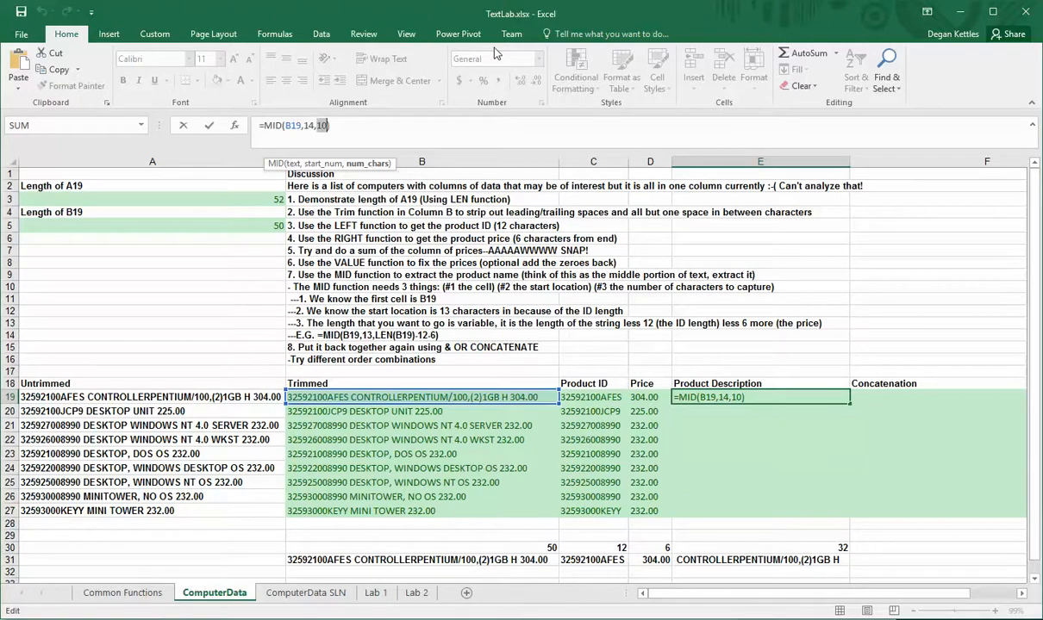
pyautogui.write('len')
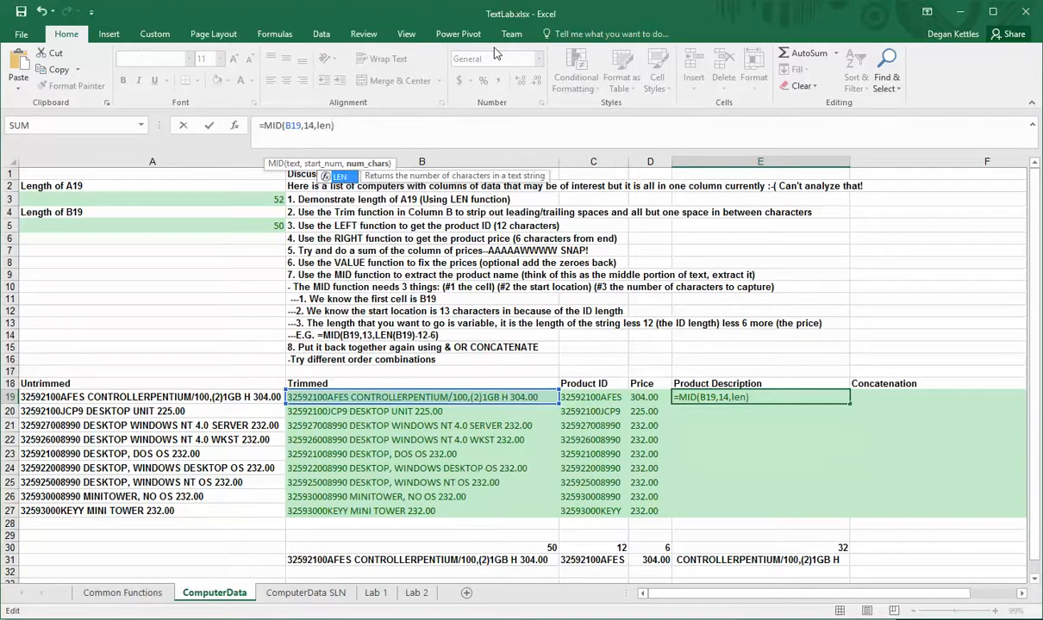
pyautogui.write('()')
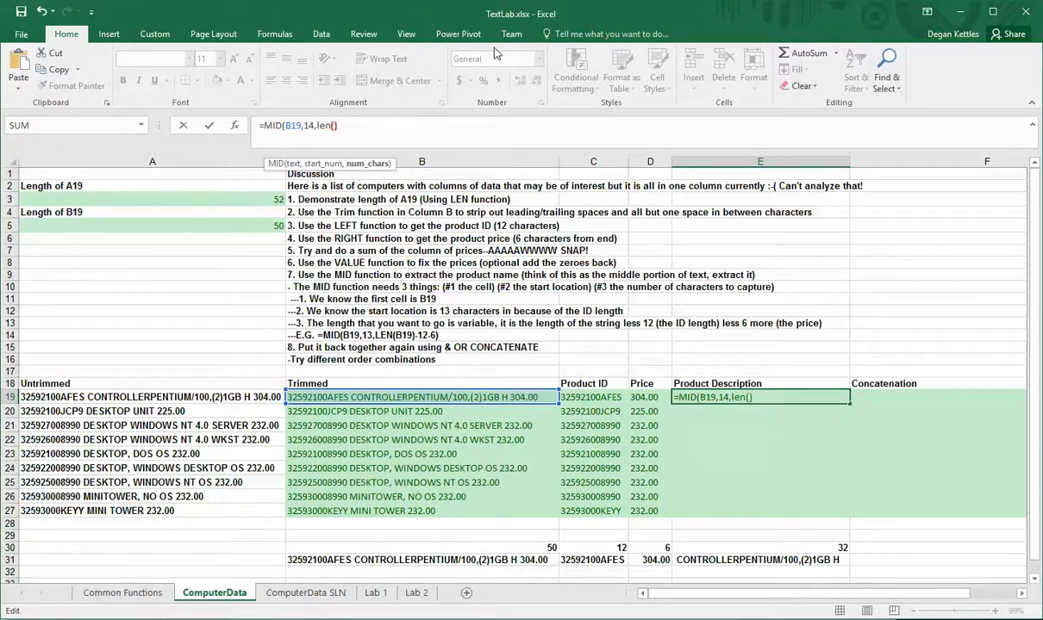
pyautogui.click(397, 398)
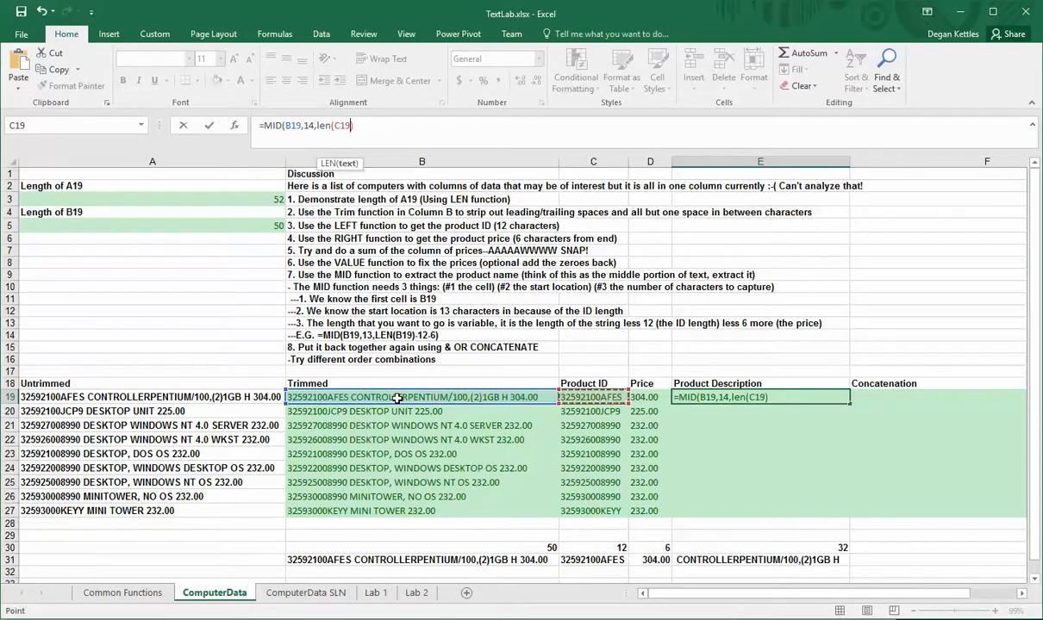
pyautogui.click(380, 127)
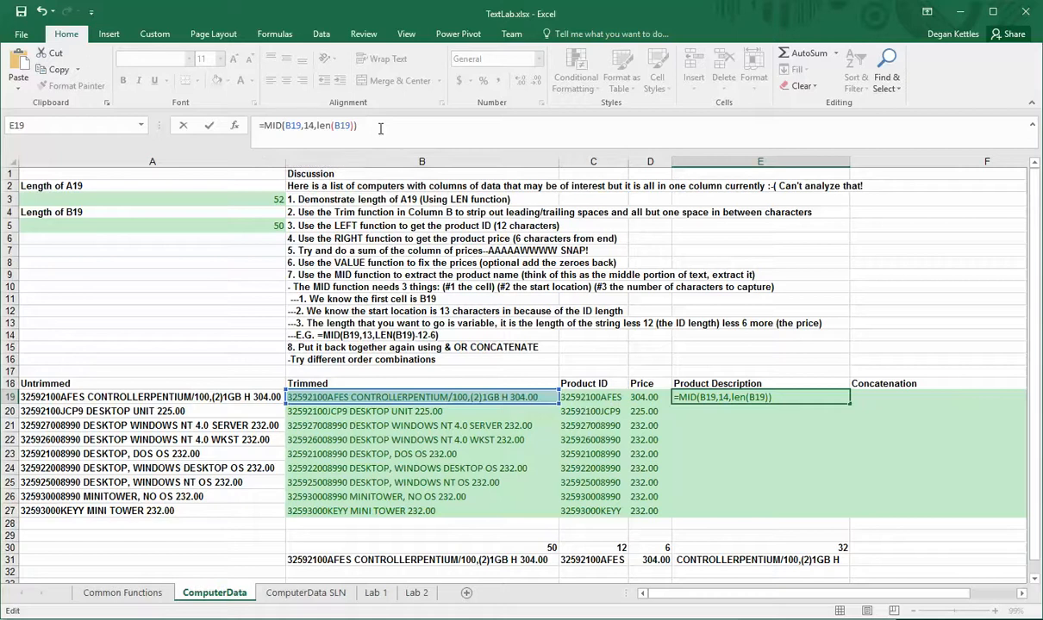
pyautogui.press('Return')
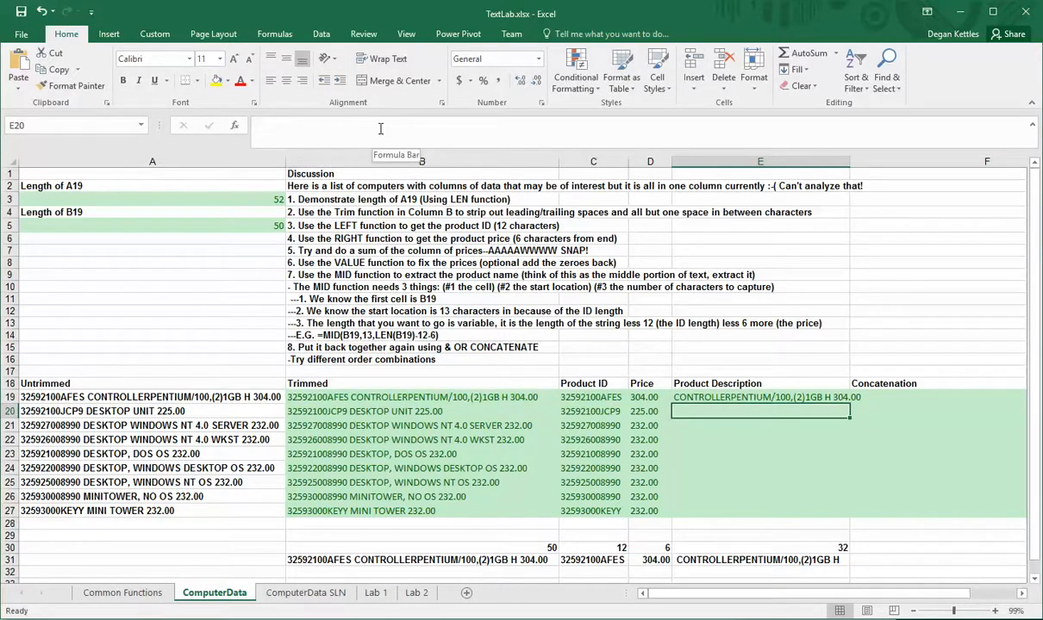
# Subtract LEN(C19) from the character count in E19's MID formula
pyautogui.click(741, 397)
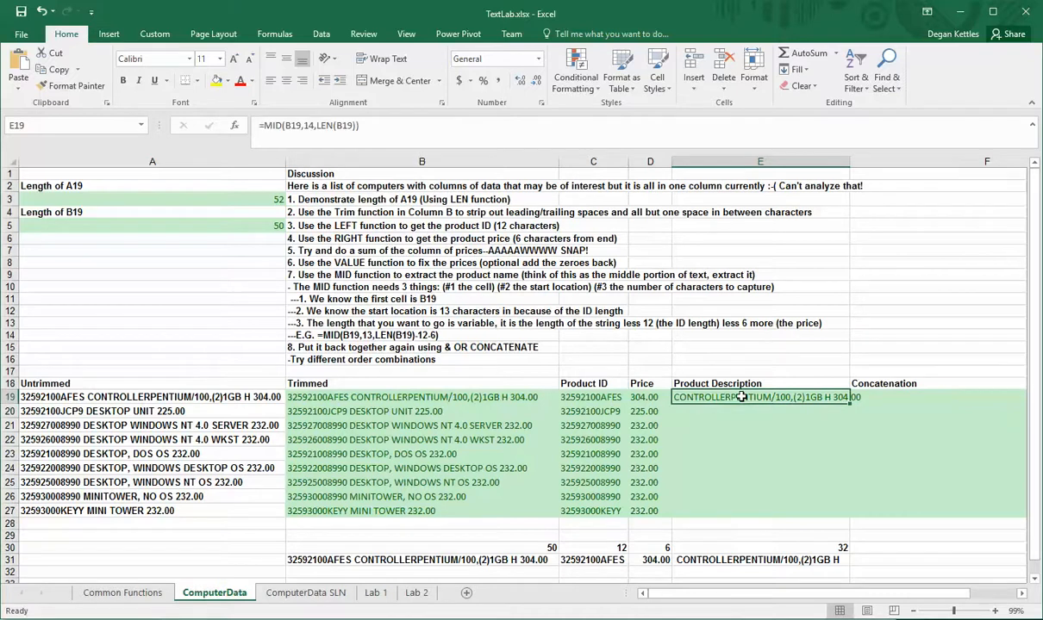
pyautogui.click(358, 126)
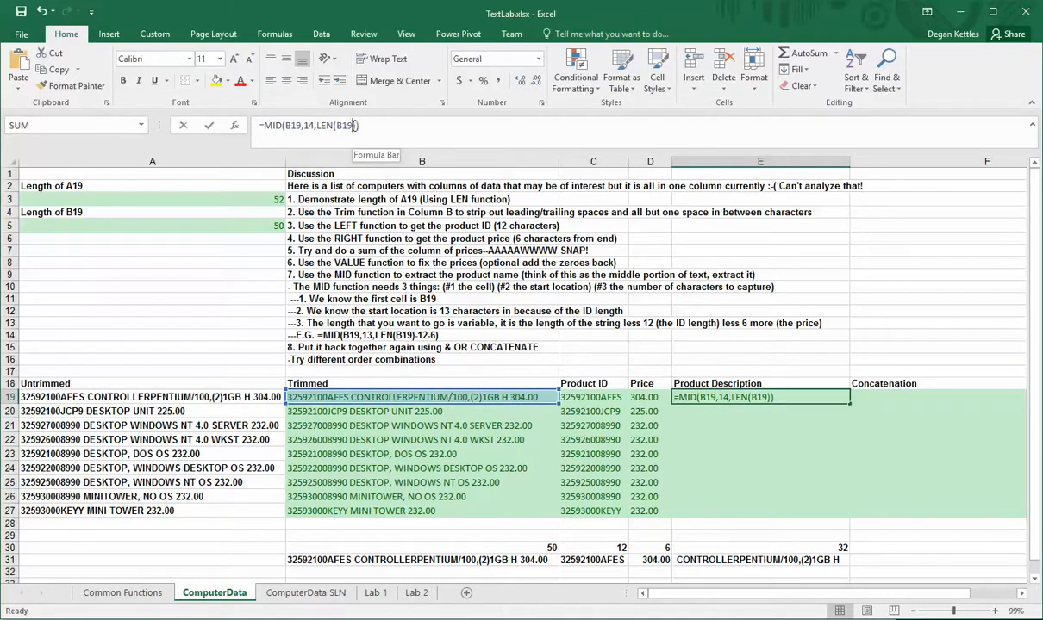
pyautogui.write('-')
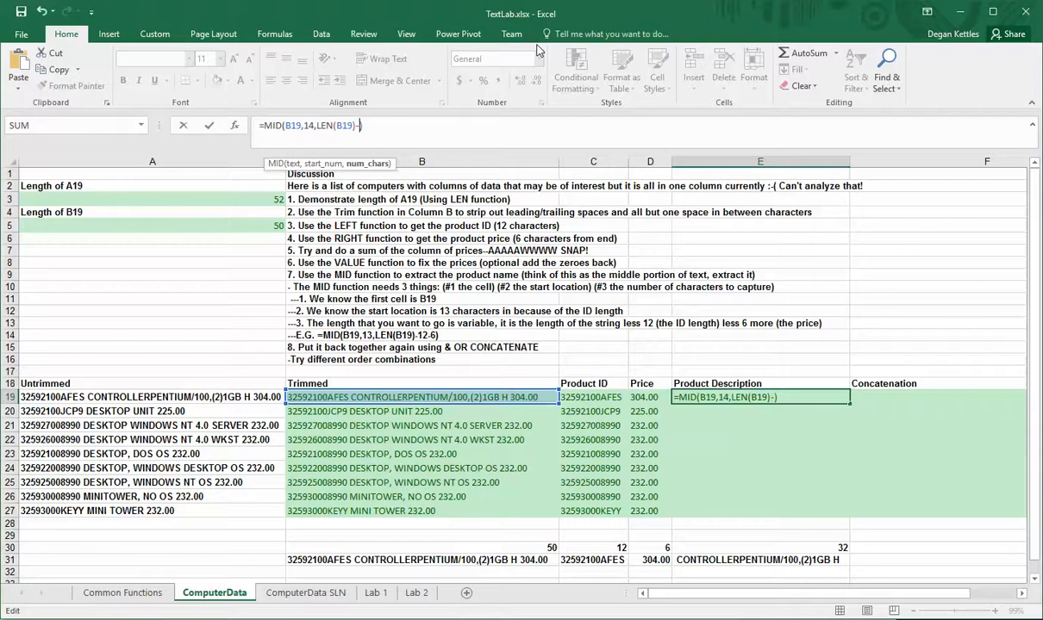
pyautogui.write('lenc')
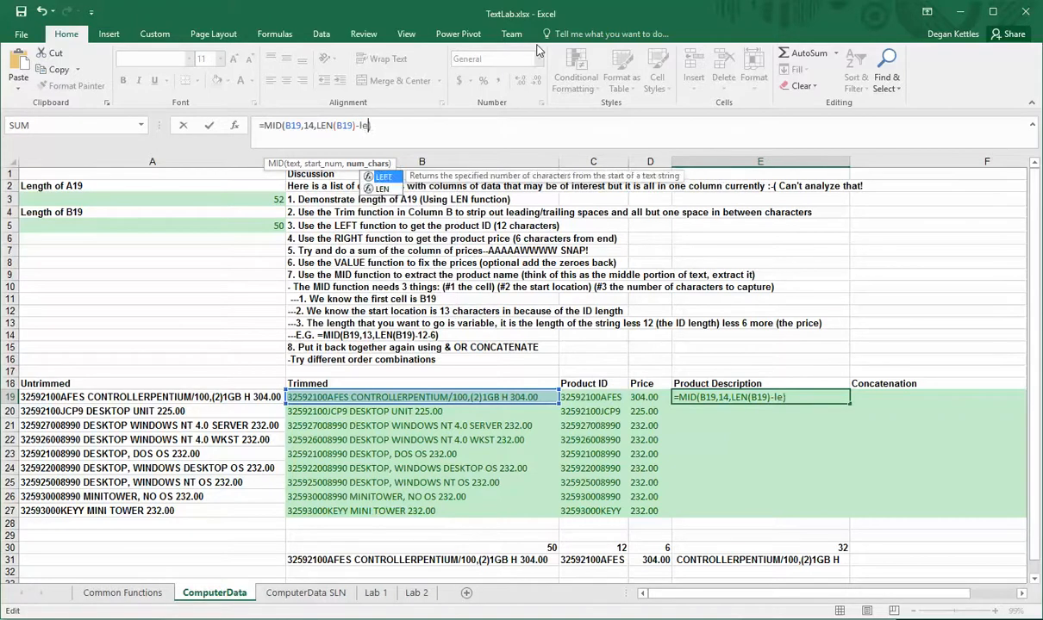
pyautogui.press('BackSpace')
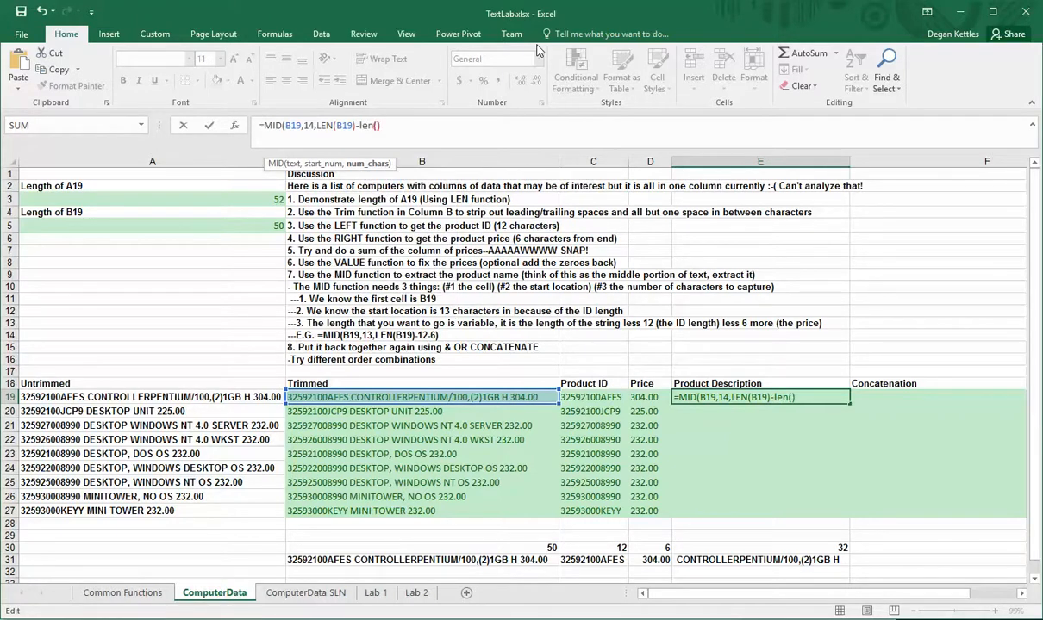
pyautogui.write('(')
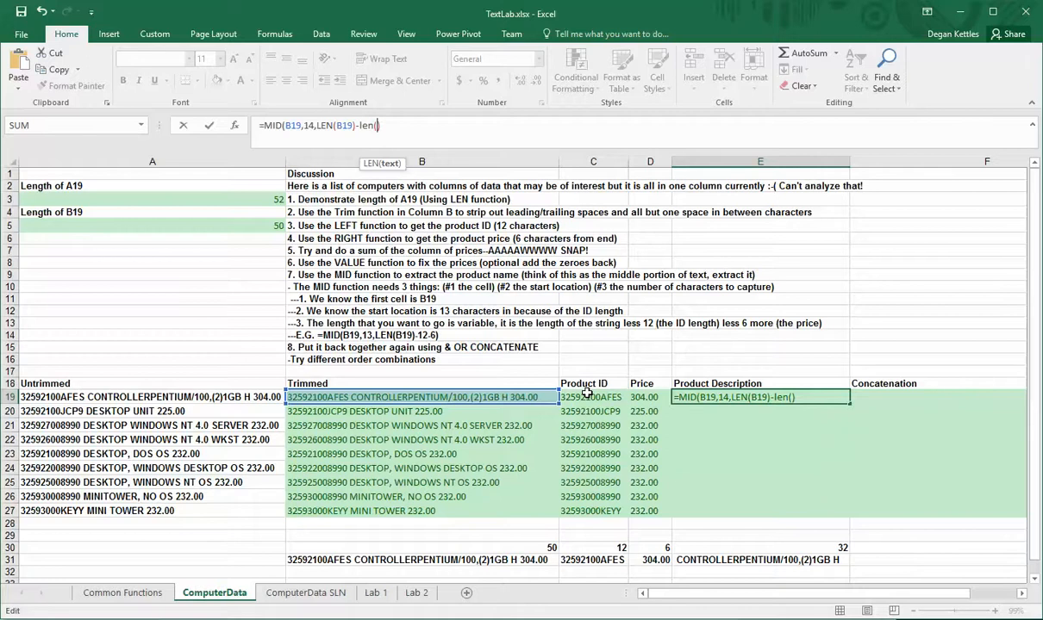
pyautogui.click(587, 393)
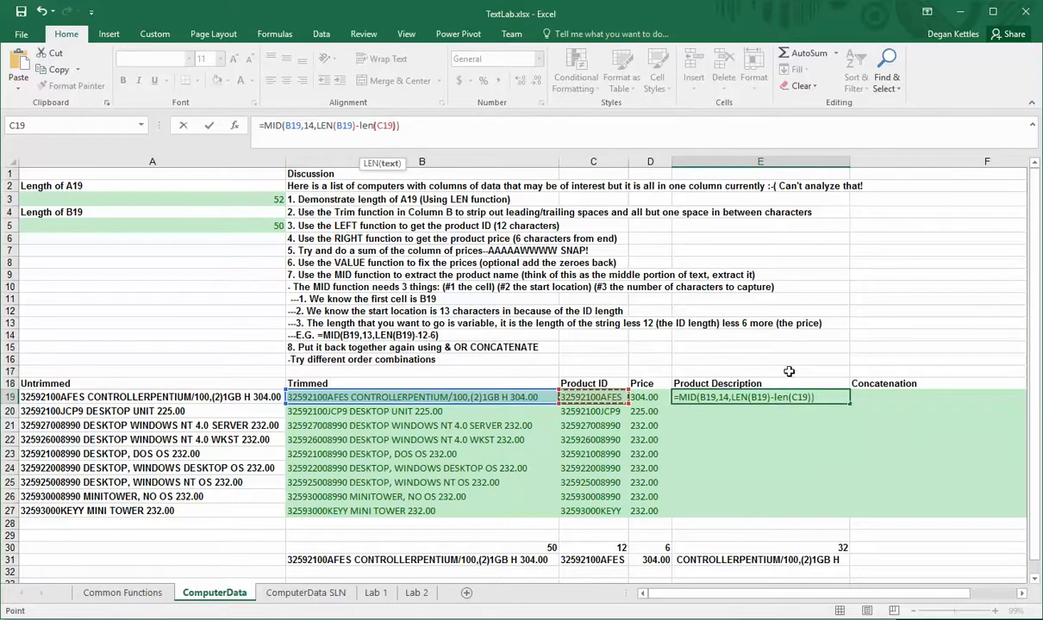
pyautogui.press('Return')
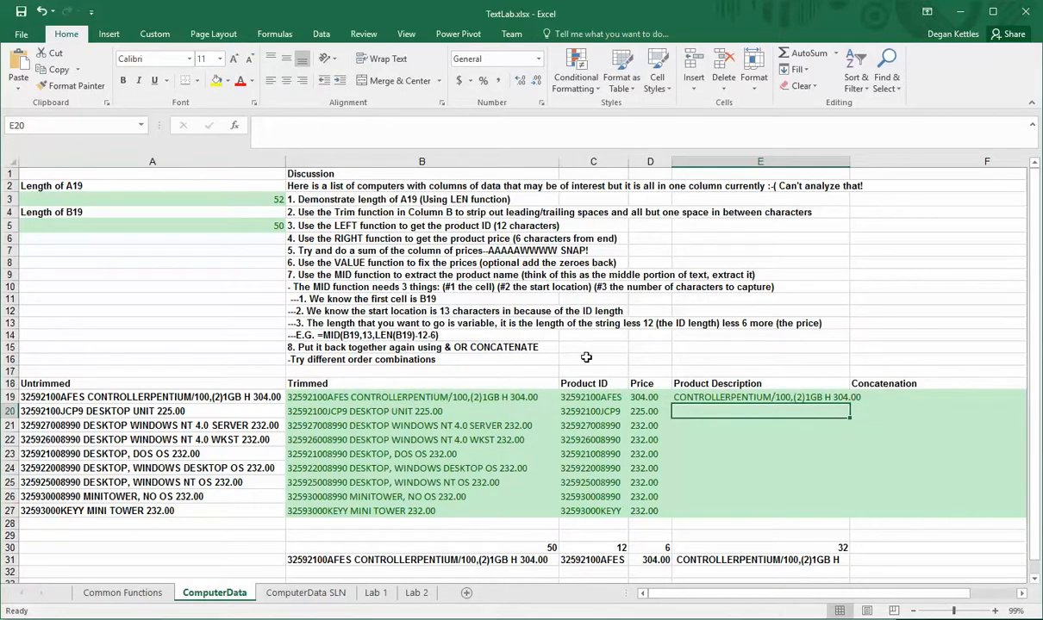
# Also subtract LEN(D19) from the character count in E19's MID formula
pyautogui.click(713, 396)
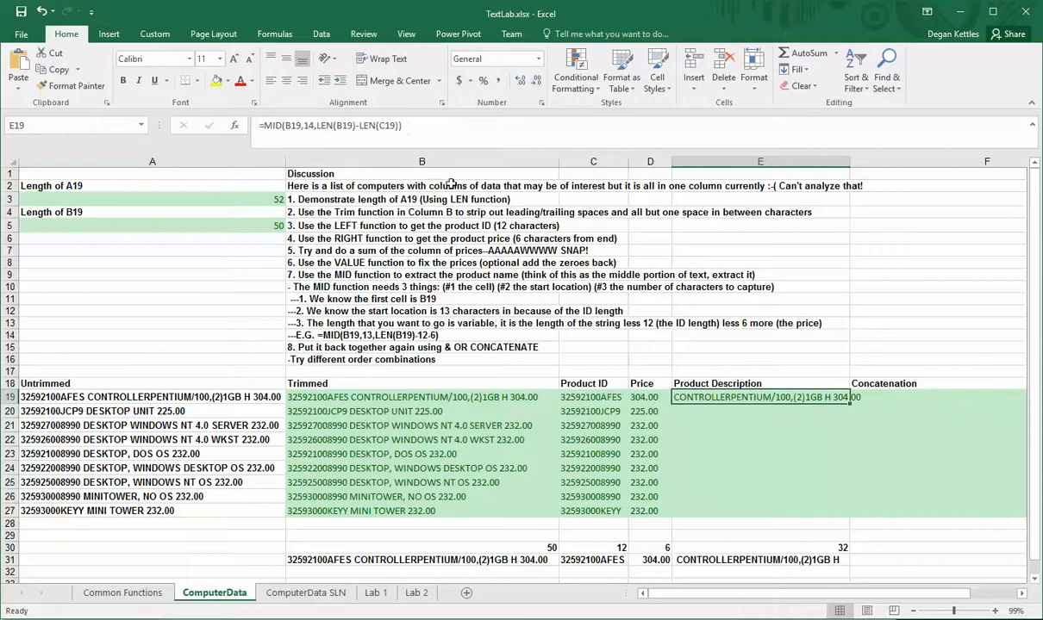
pyautogui.click(418, 127)
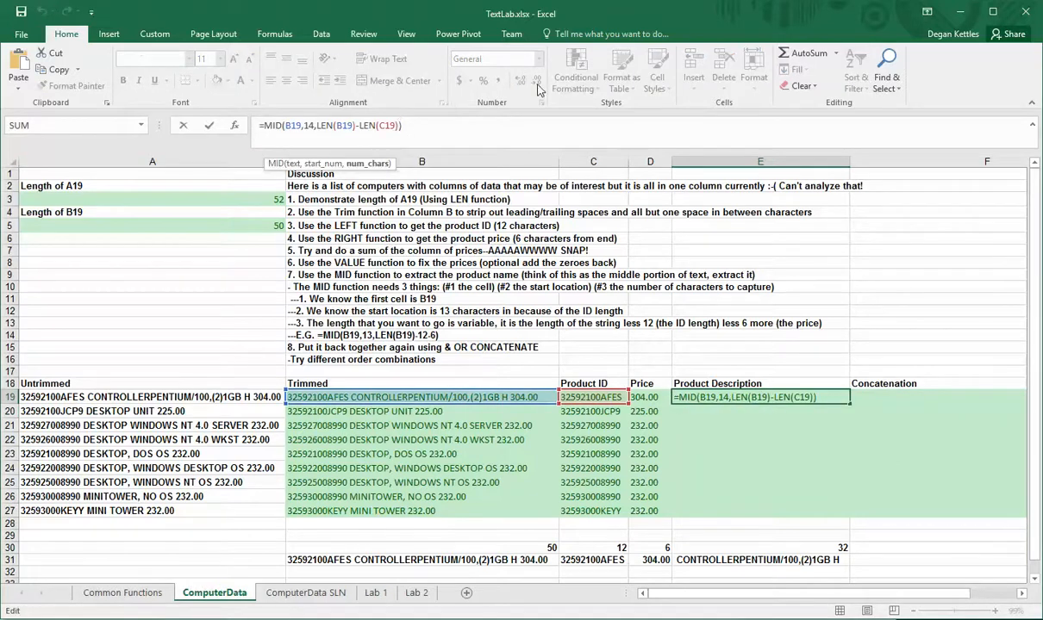
pyautogui.write('-len')
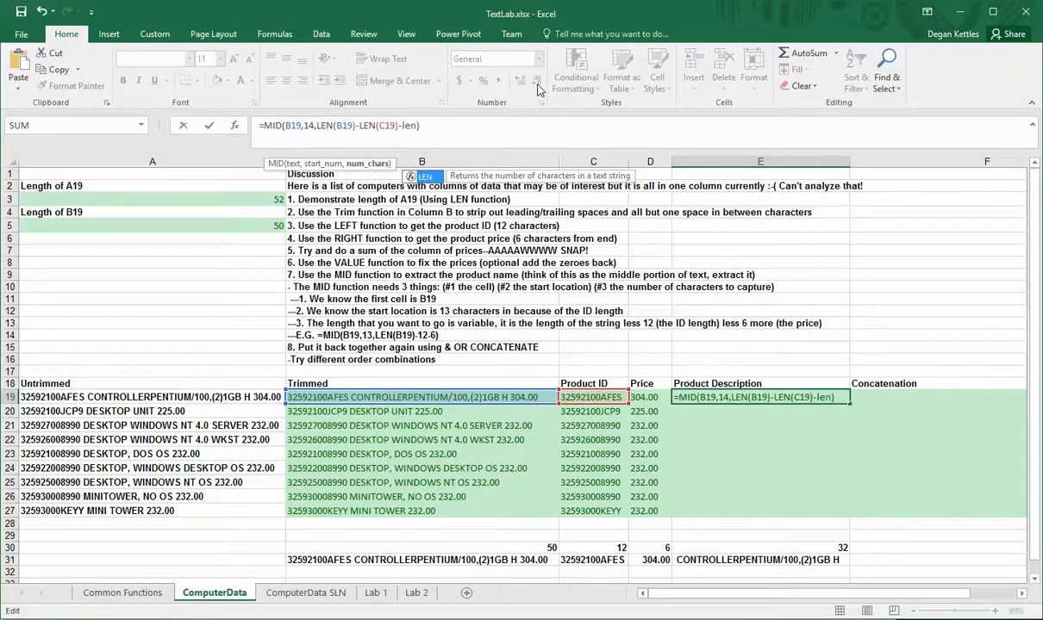
pyautogui.write('(')
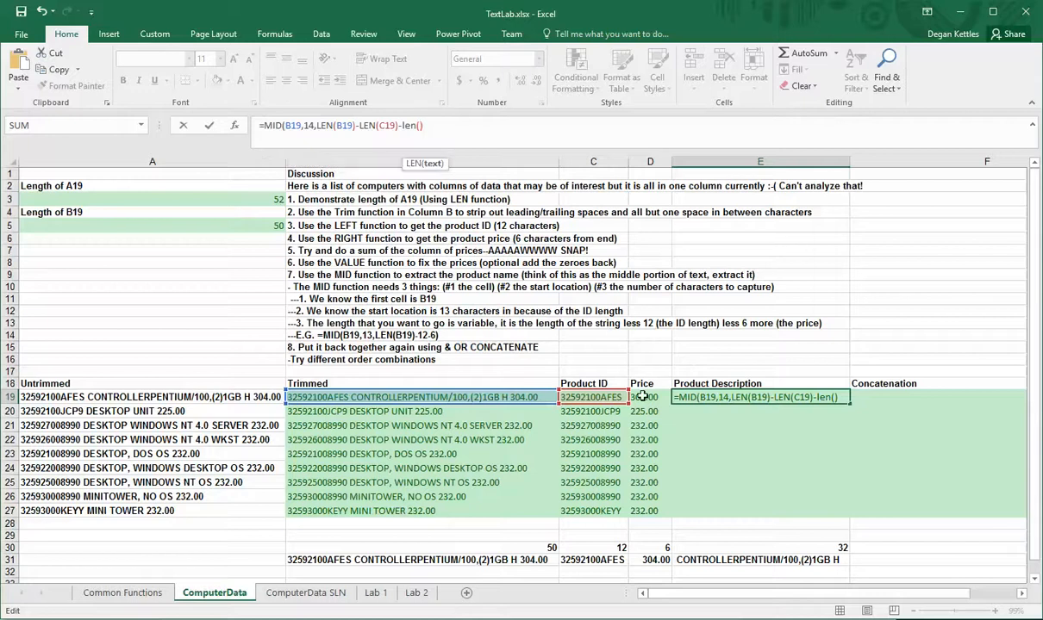
pyautogui.click(644, 397)
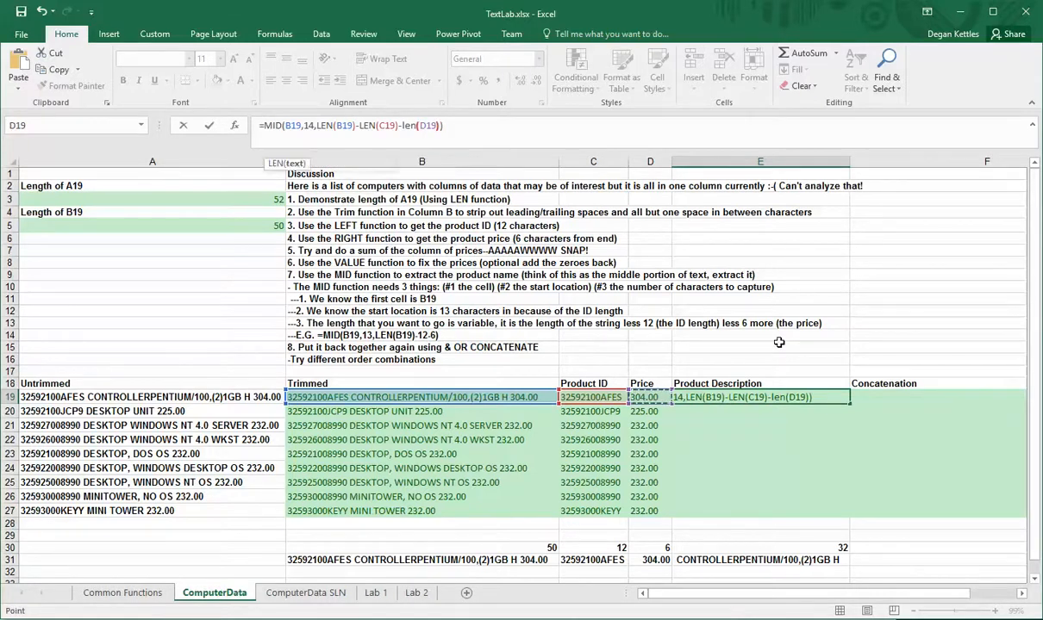
pyautogui.press('Return')
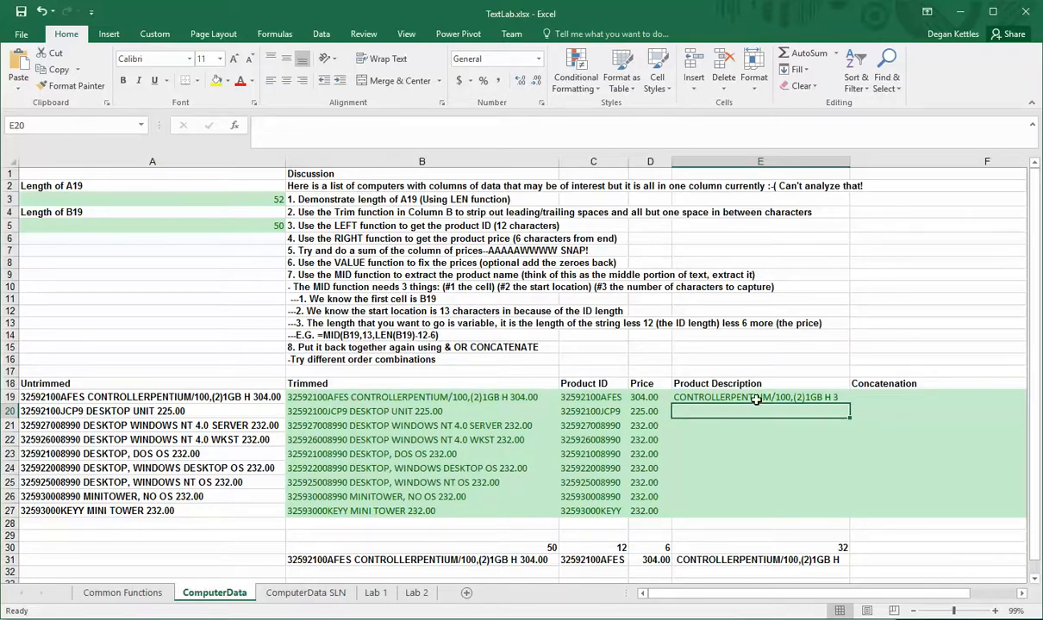
# Subtract 2 more from the character count in E19's MID formula, then fill the formula down through E27
pyautogui.click(756, 399)
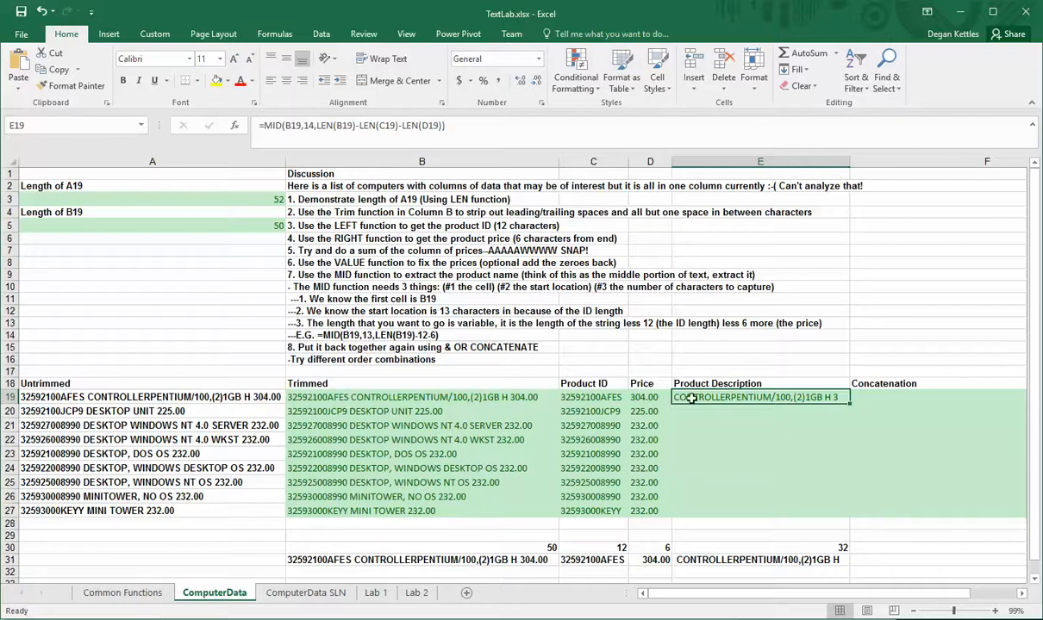
pyautogui.click(439, 126)
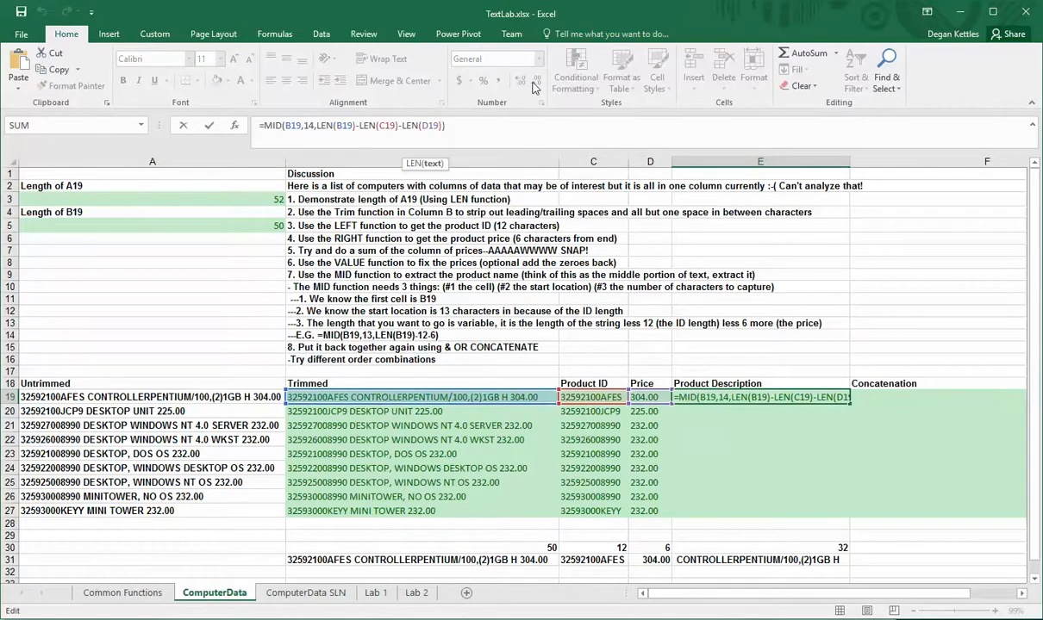
pyautogui.press('Right')
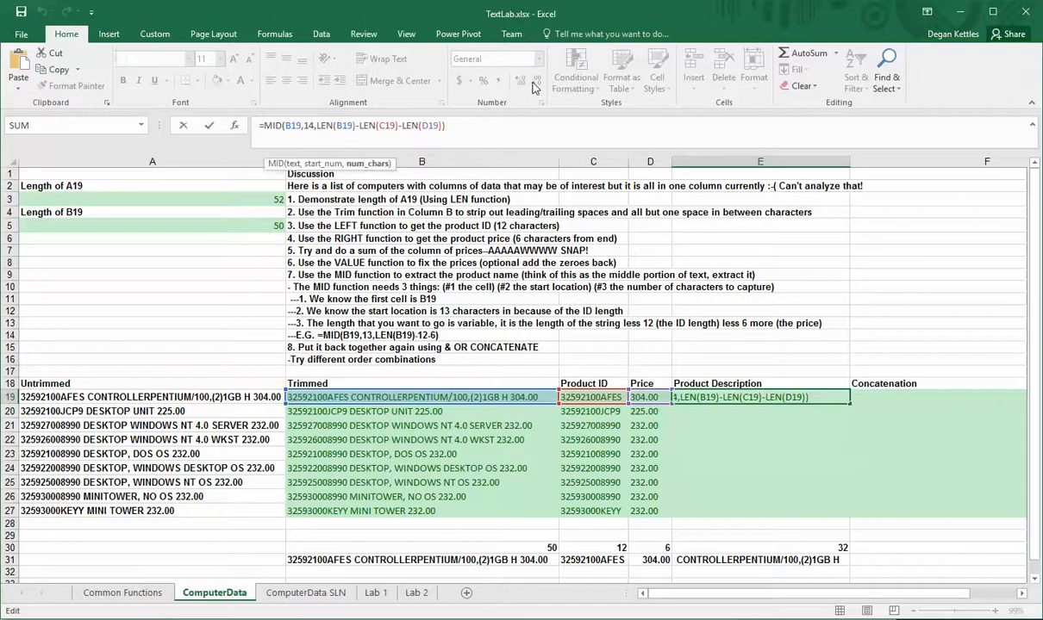
pyautogui.write('-2')
pyautogui.press('Return')
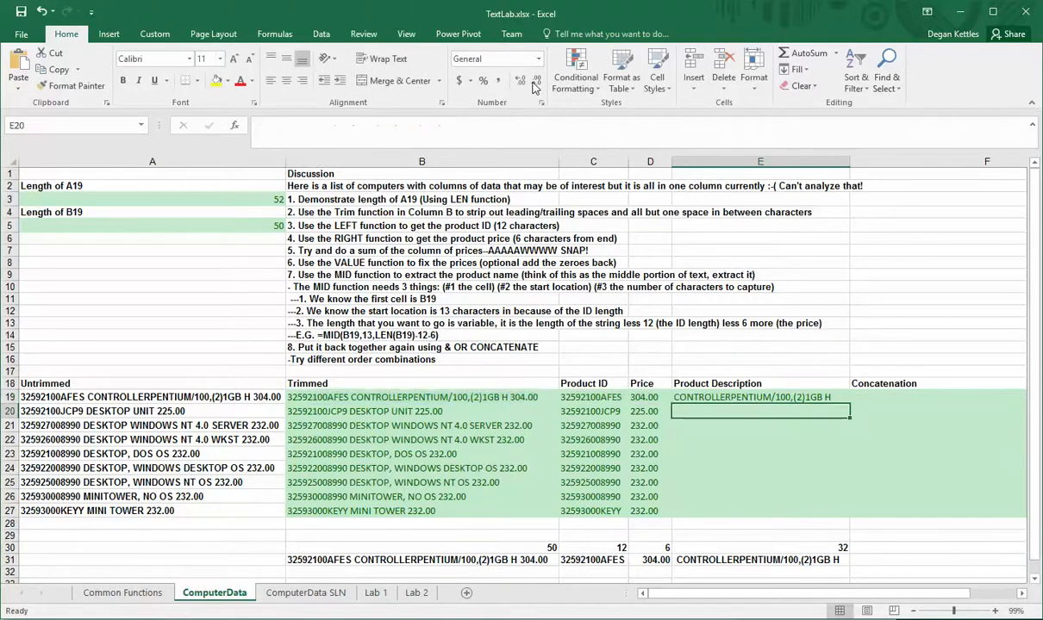
pyautogui.press('Up')
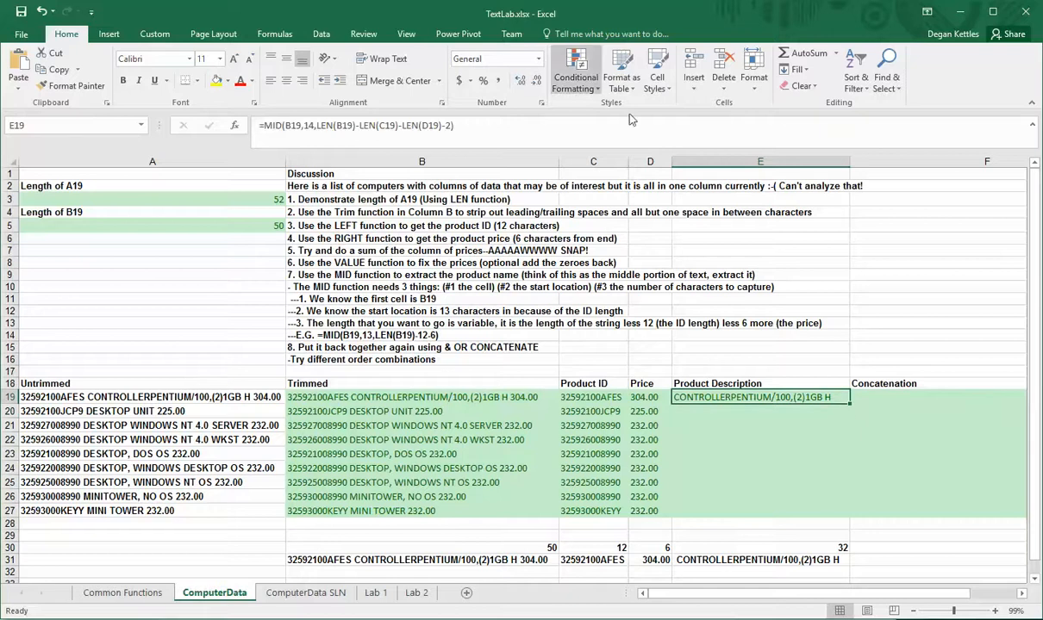
pyautogui.doubleClick(850, 404)
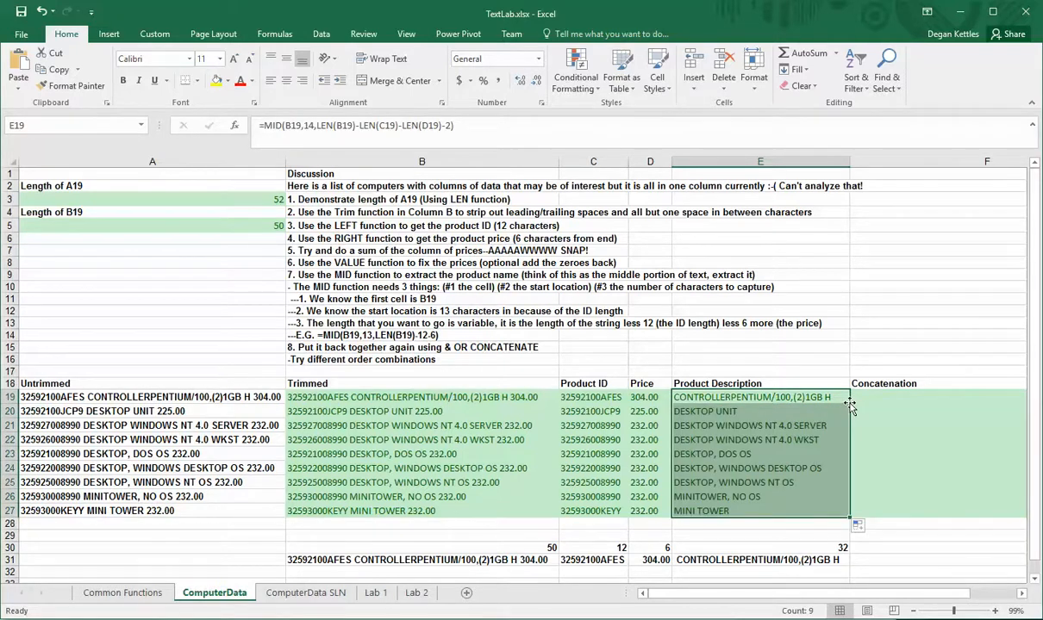
# Wrap D19's RIGHT formula in VALUE and fill it down through D27
pyautogui.click(642, 398)
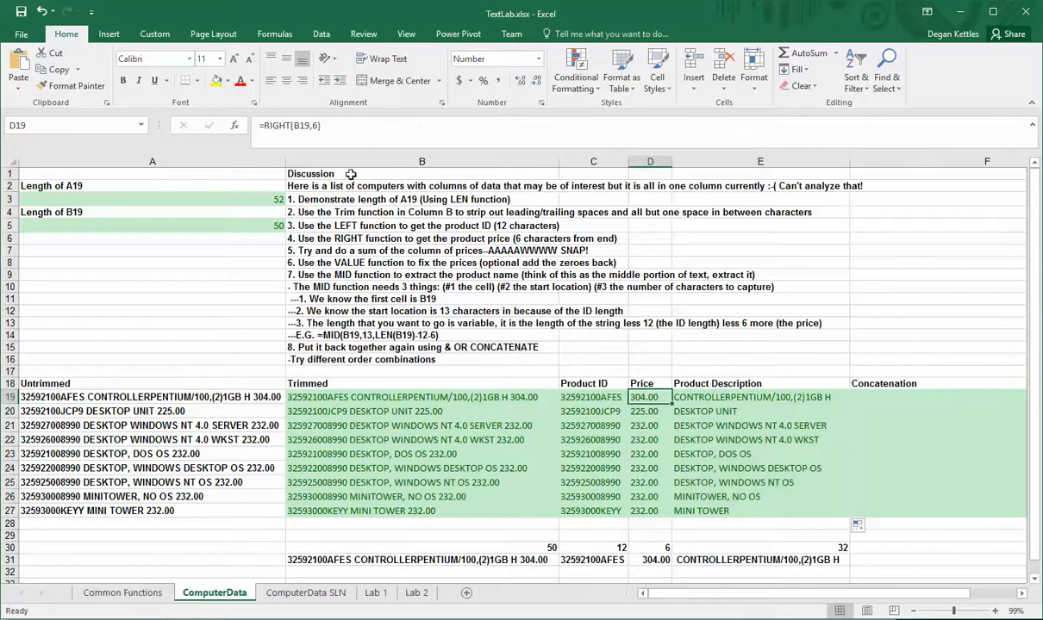
pyautogui.click(261, 125)
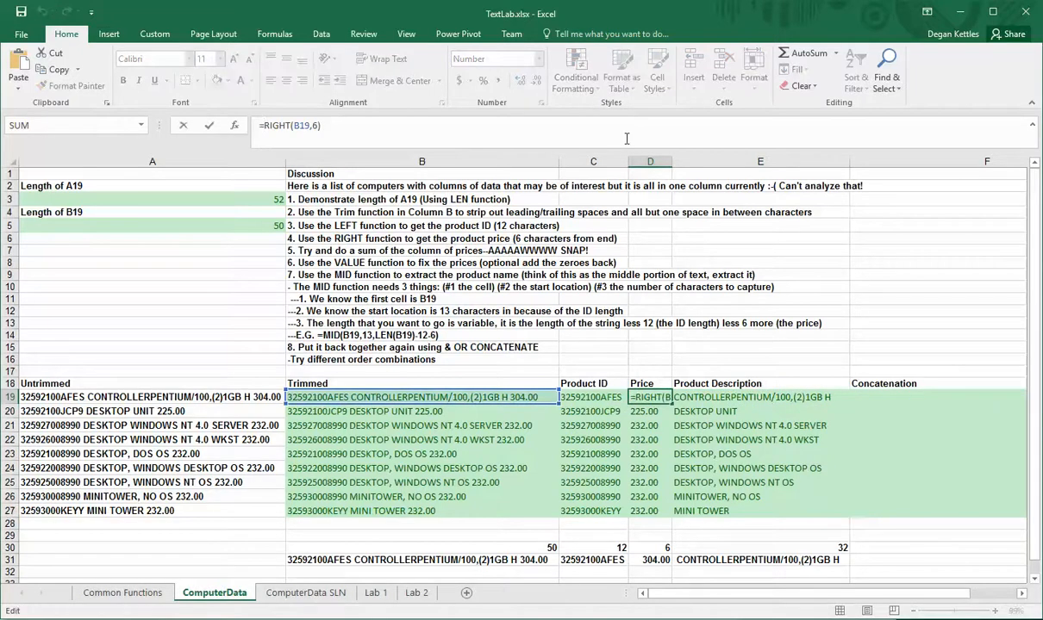
pyautogui.write('valu')
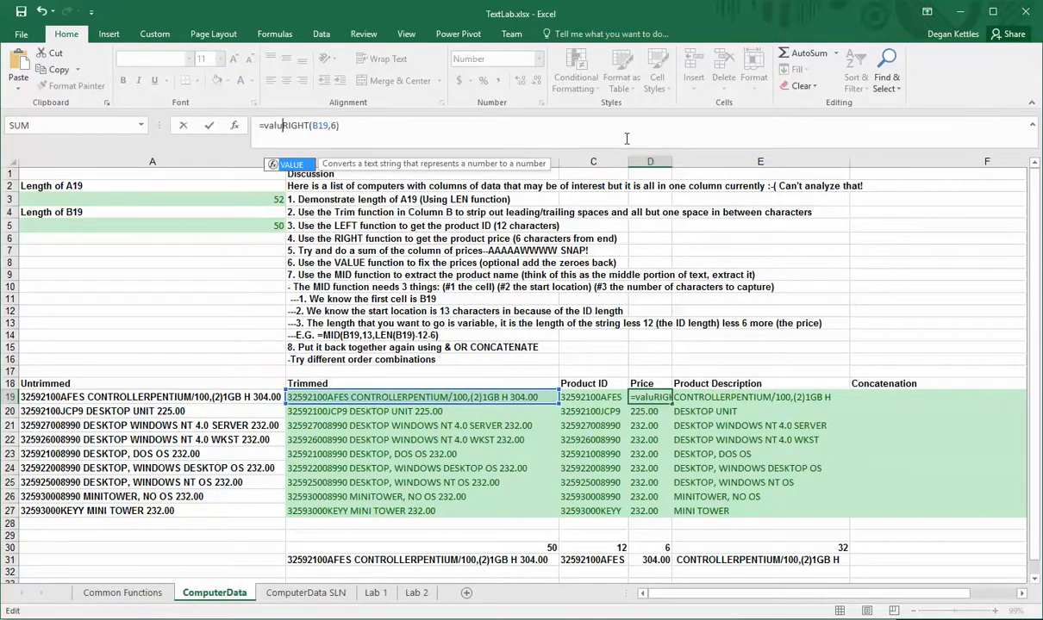
pyautogui.write('e(')
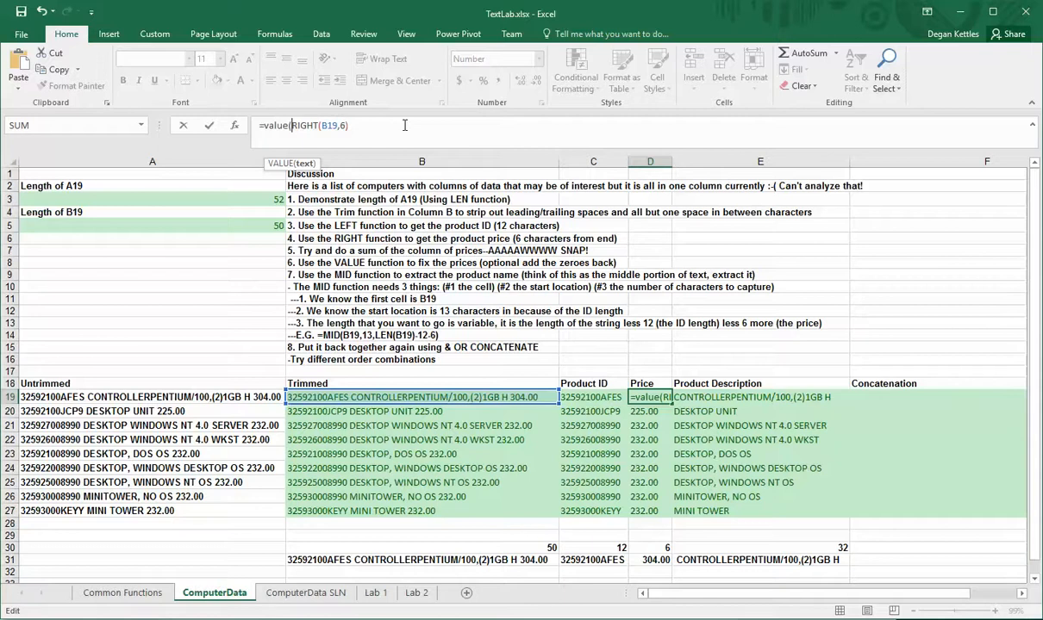
pyautogui.write(')')
pyautogui.press('Return')
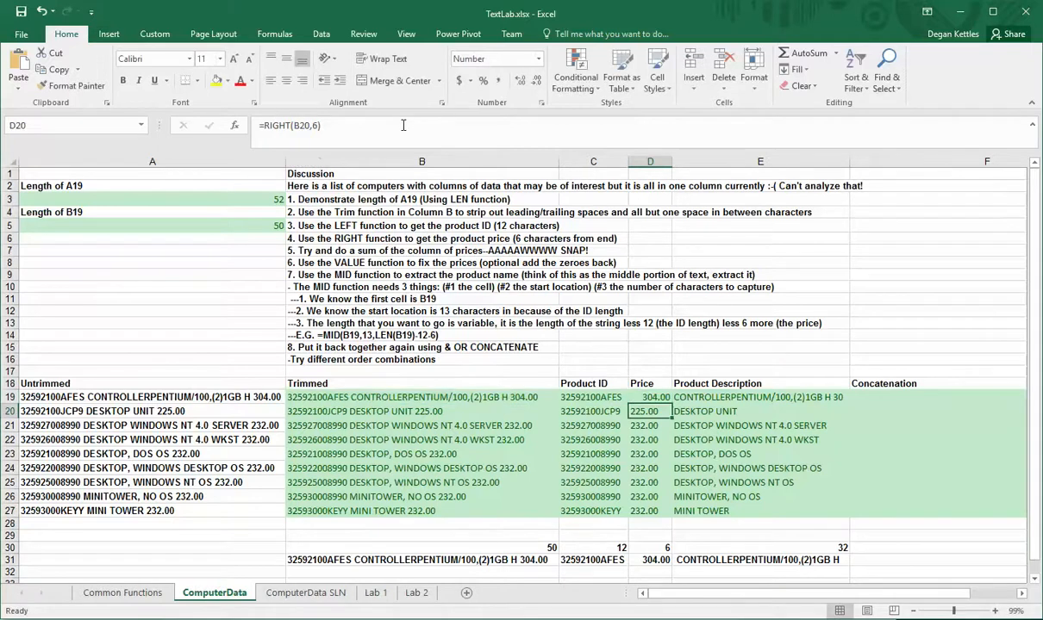
pyautogui.click(652, 398)
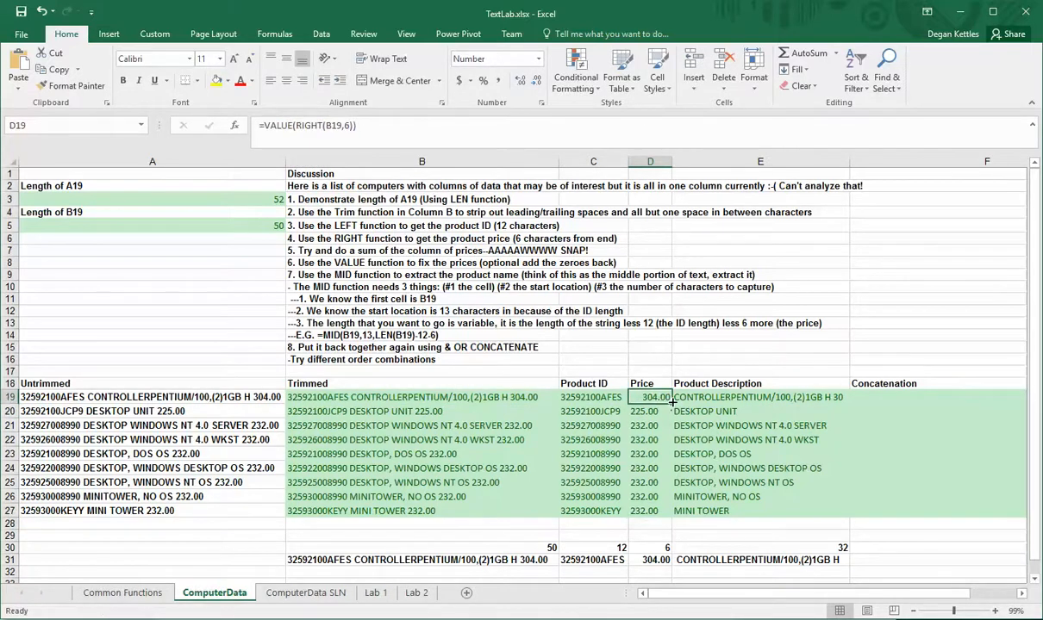
pyautogui.doubleClick(671, 402)
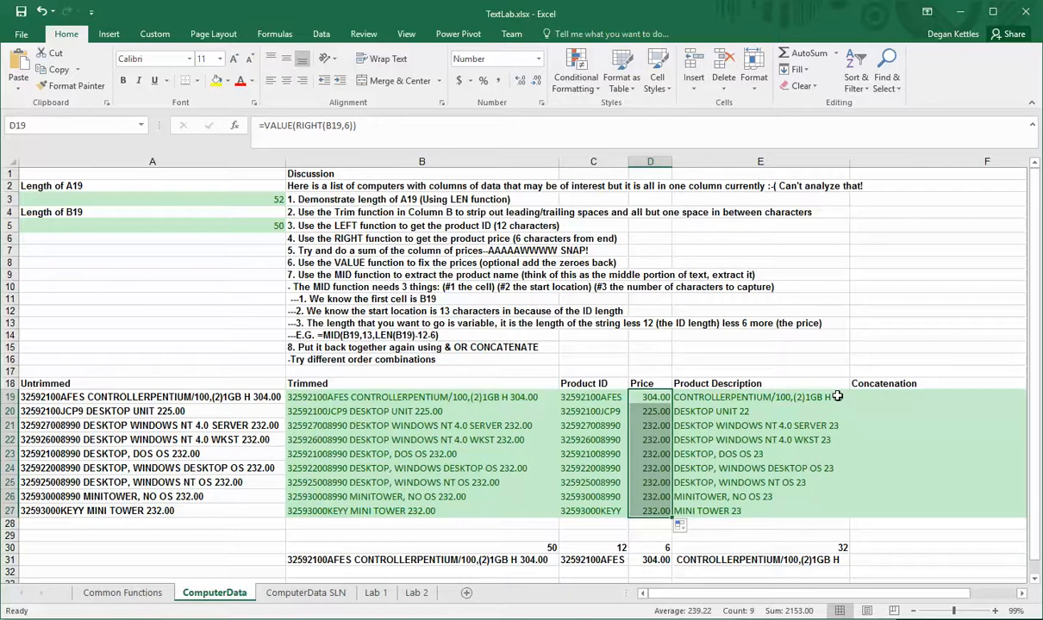
# Enter a LEN formula in D29 counting the characters of the price in D27
pyautogui.click(650, 533)
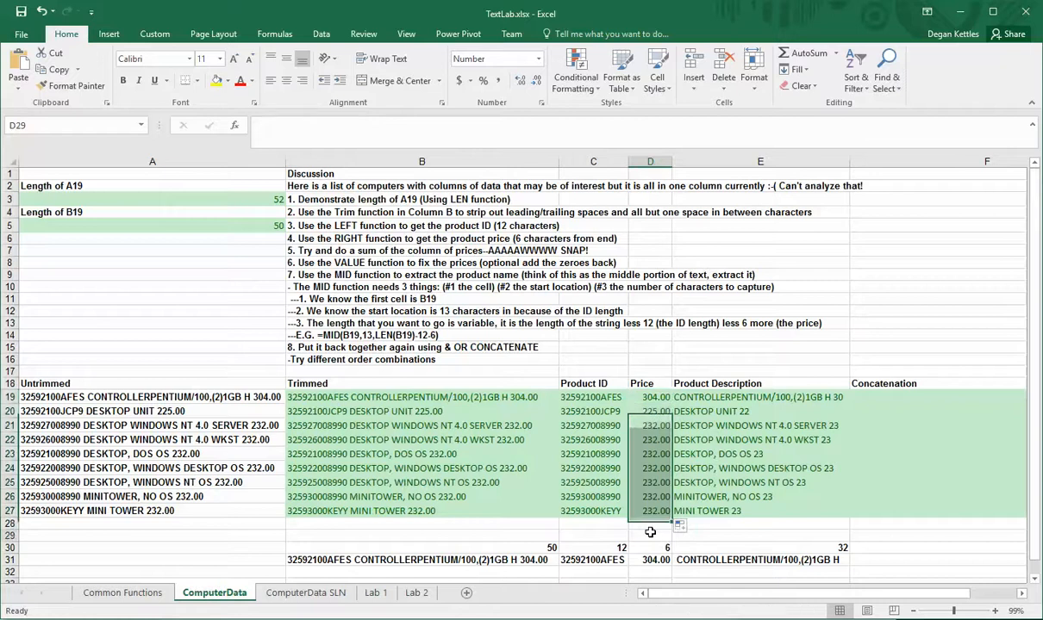
pyautogui.write('=len')
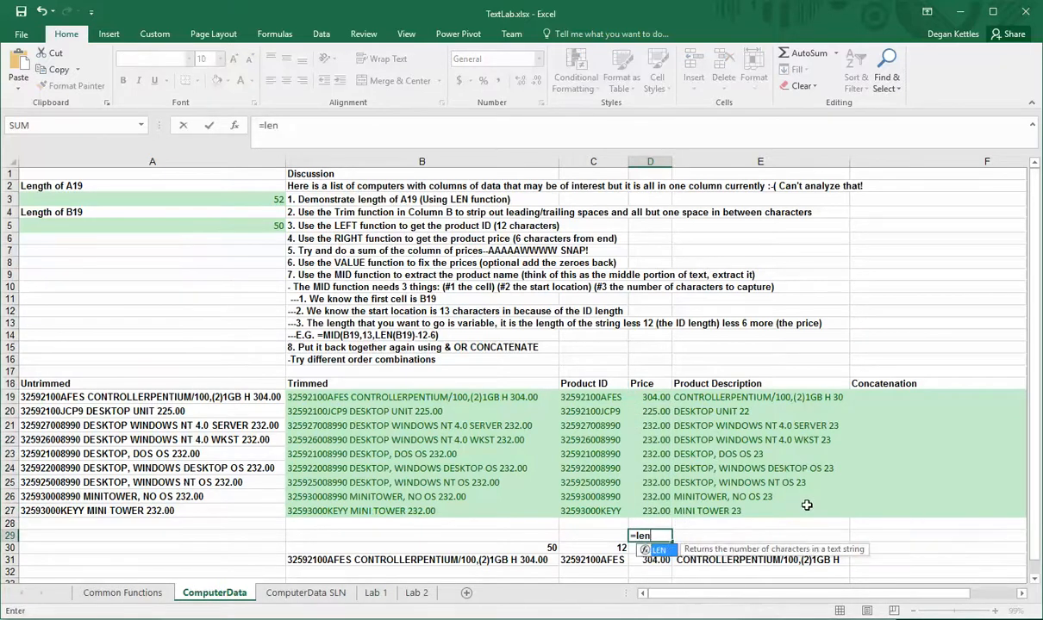
pyautogui.write('(')
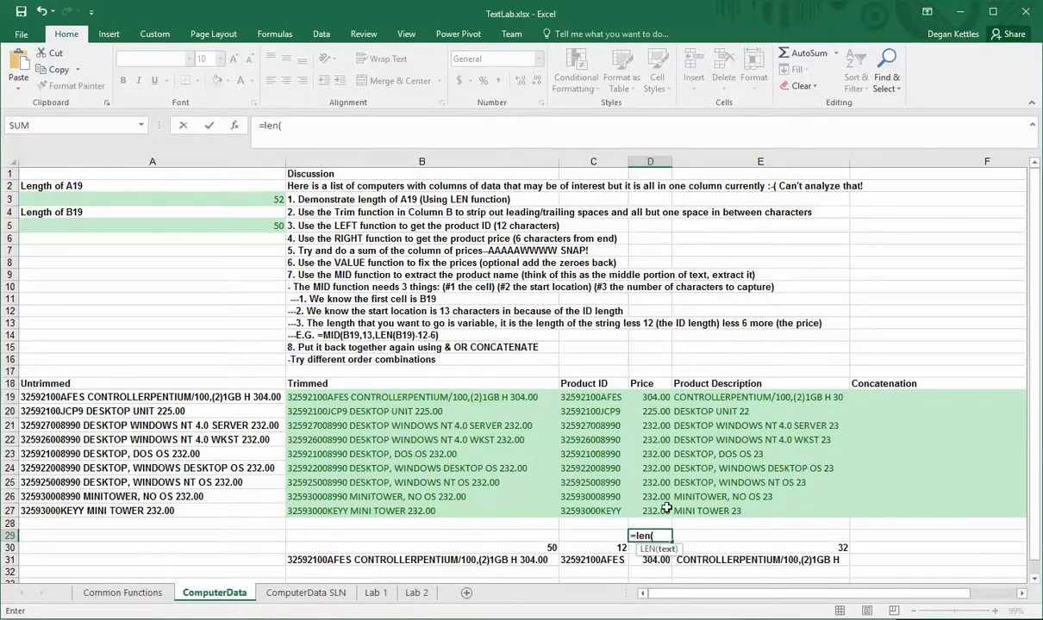
pyautogui.press('Up')
pyautogui.press('Up')
pyautogui.press('Return')
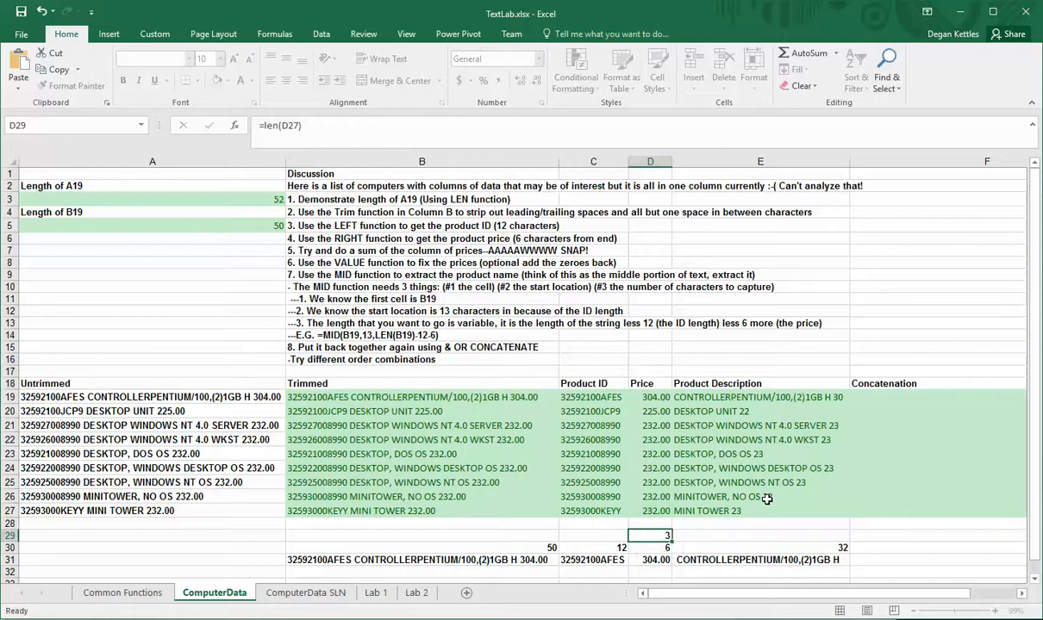
pyautogui.press('Up')
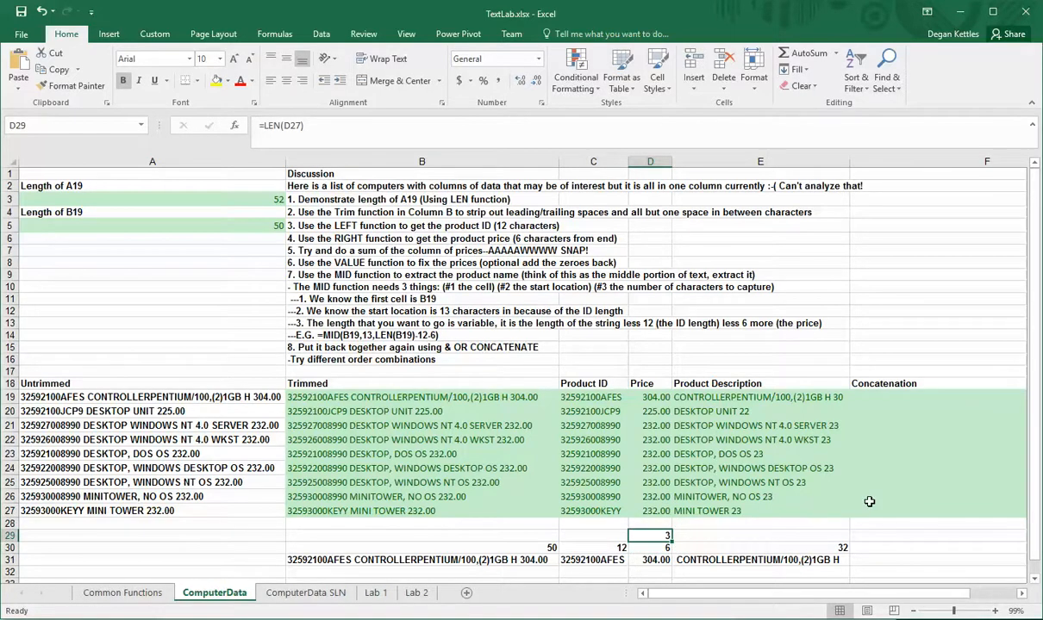
pyautogui.press('Up')
pyautogui.press('Up')
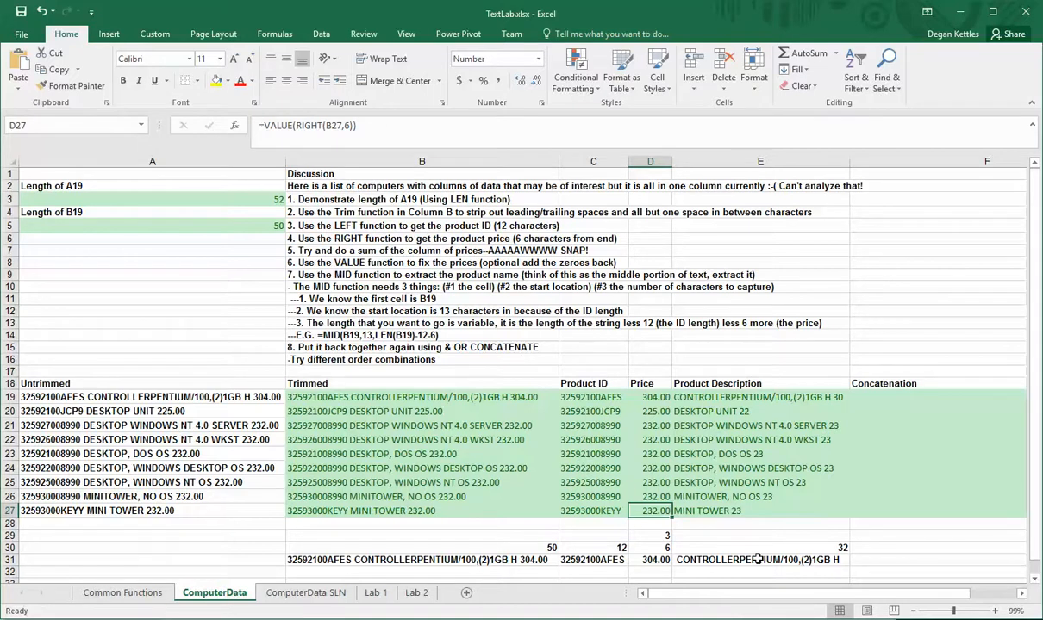
# Test the formulas by changing the price in A27 to 232.10, then restoring it to 232.00
pyautogui.click(169, 522)
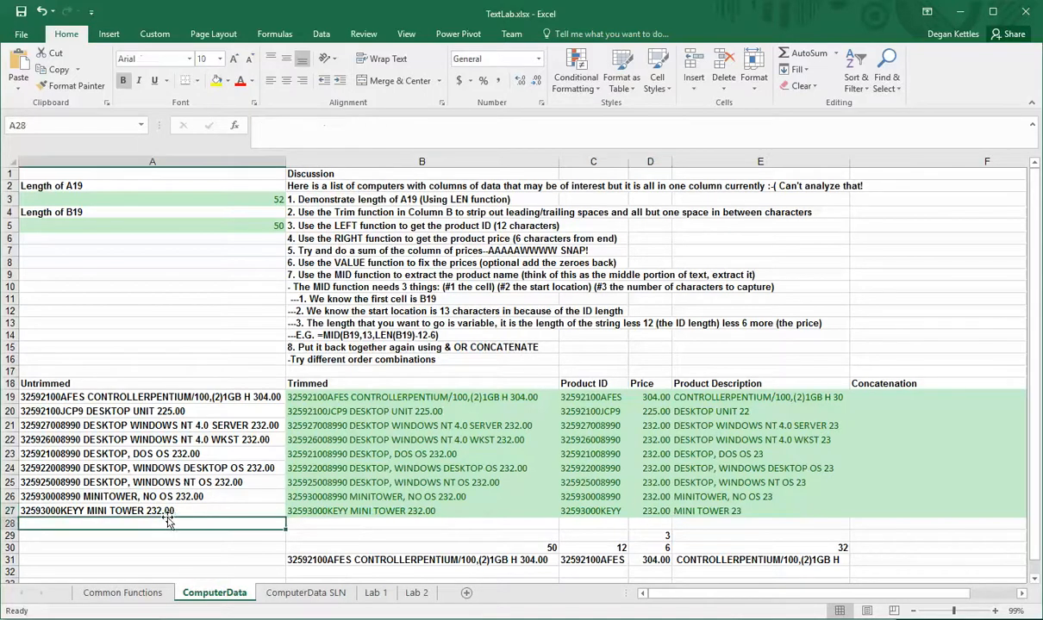
pyautogui.doubleClick(168, 511)
pyautogui.press('Delete')
pyautogui.write('1')
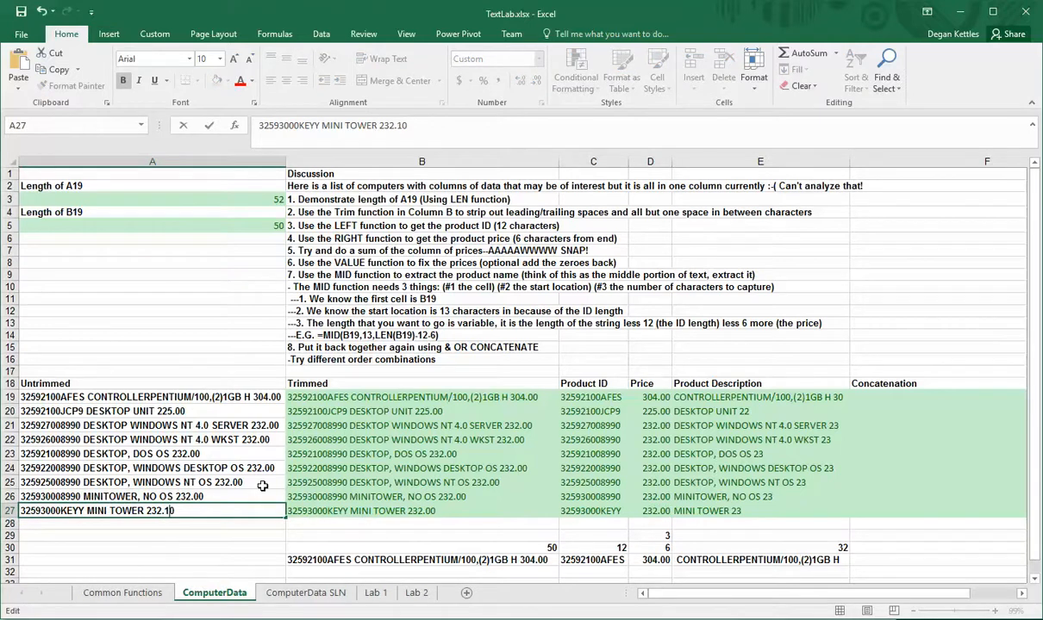
pyautogui.press('Return')
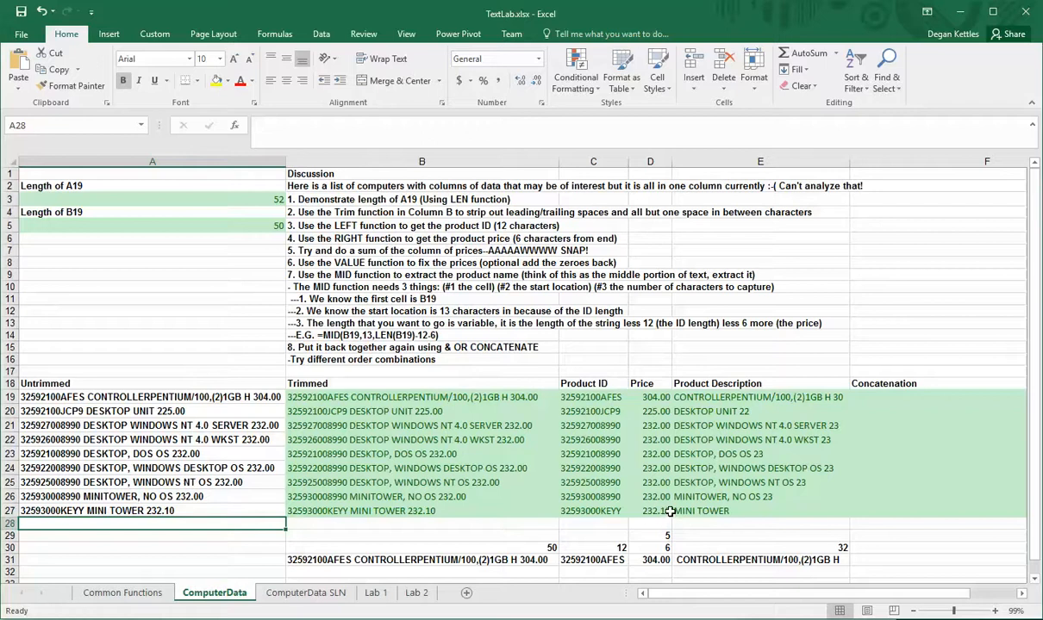
pyautogui.click(168, 511)
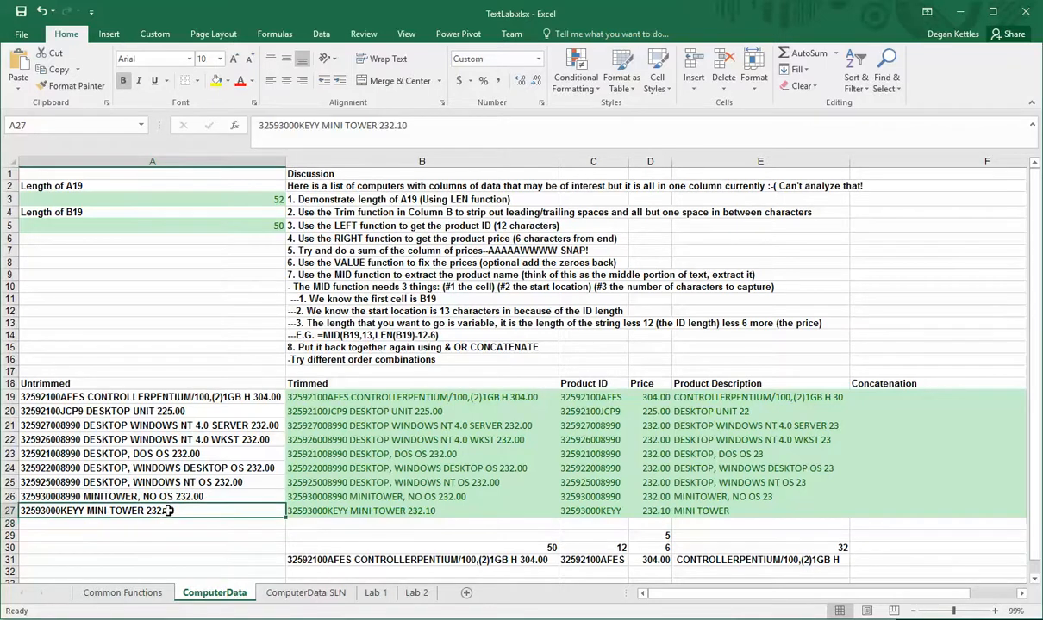
pyautogui.doubleClick(168, 511)
pyautogui.press('BackSpace')
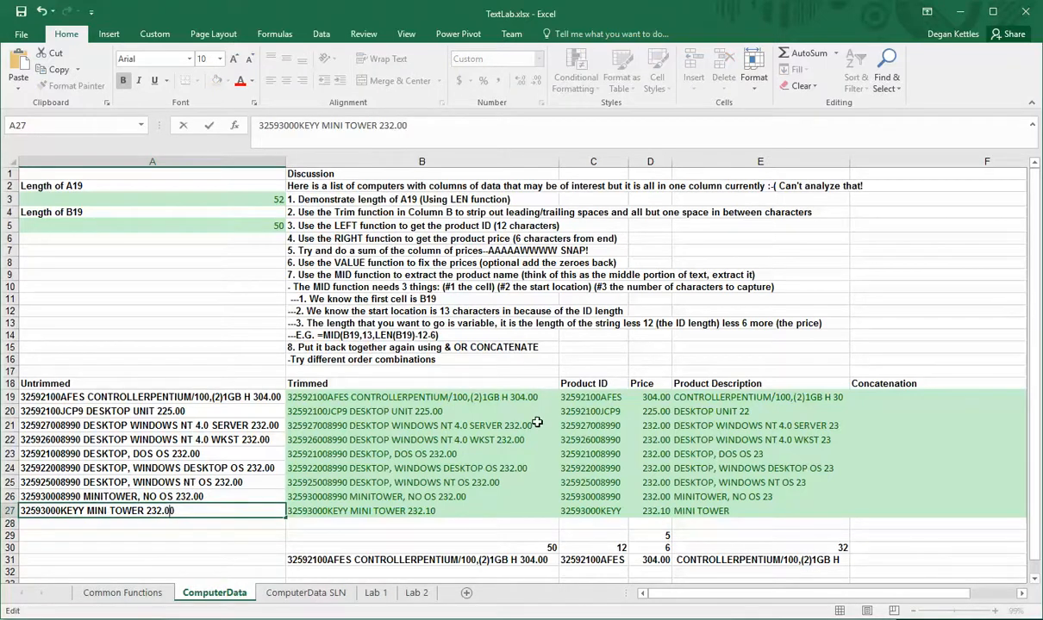
pyautogui.press('Return')
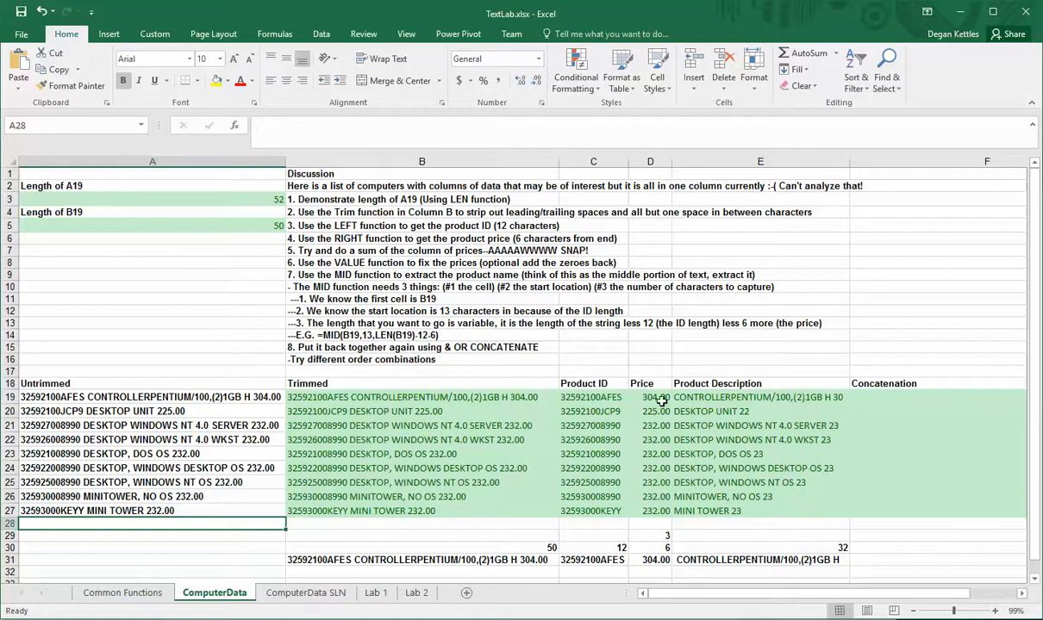
# Change the final subtraction in E19's MID formula from 2 to 5
pyautogui.click(660, 401)
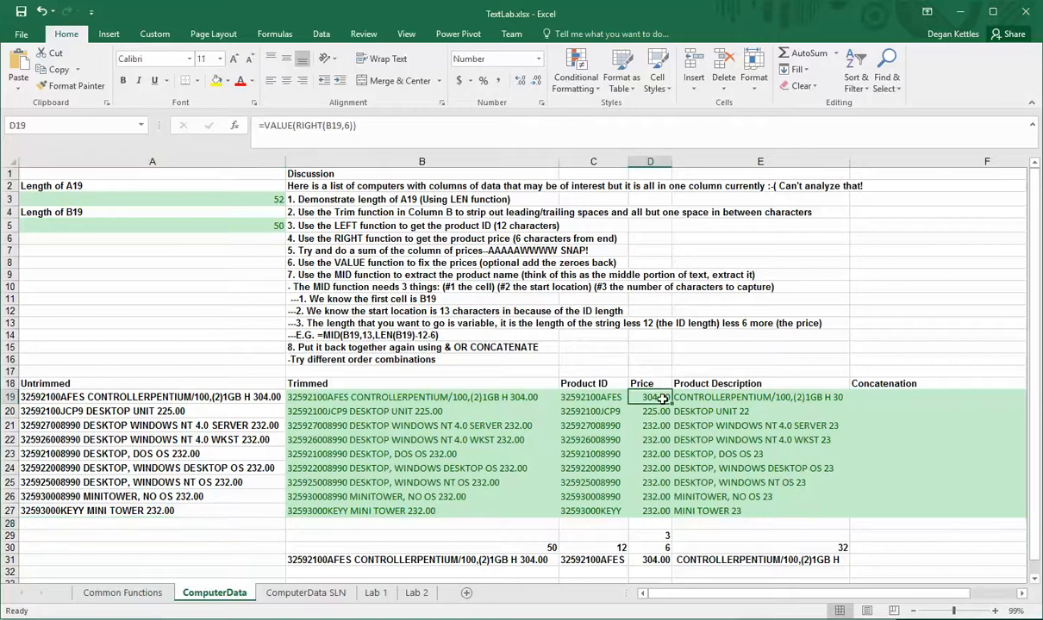
pyautogui.click(786, 397)
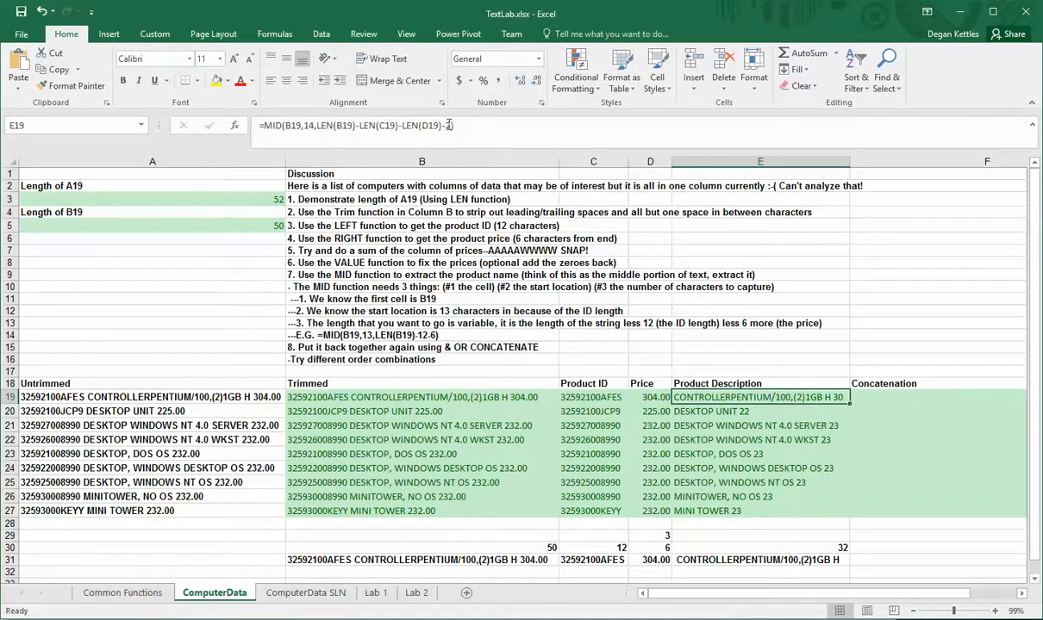
pyautogui.click(449, 125)
pyautogui.press('Right')
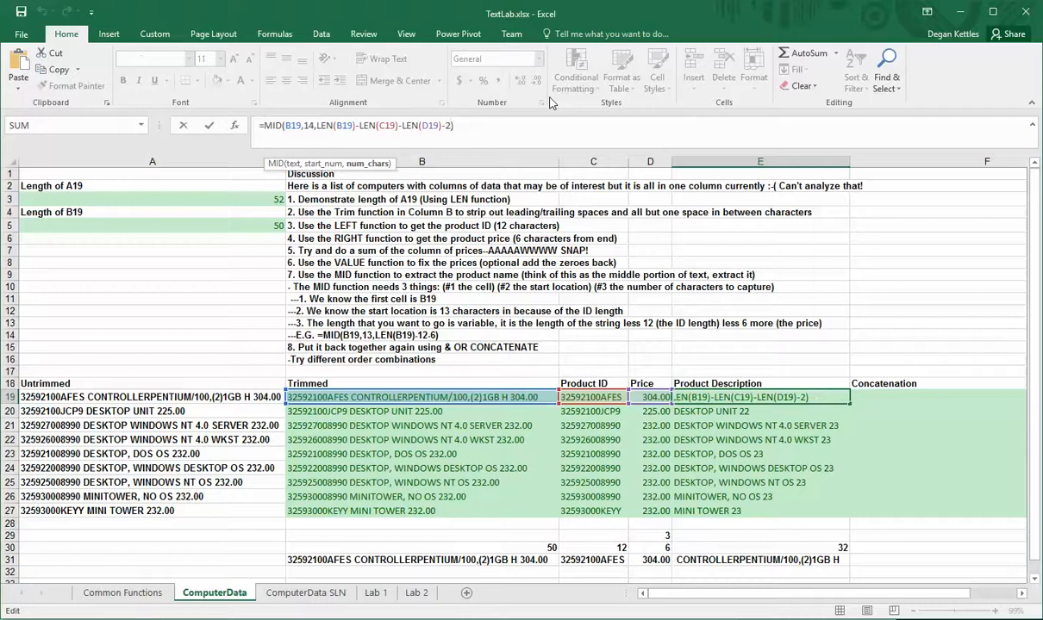
pyautogui.press('BackSpace')
pyautogui.write('5')
pyautogui.press('Return')
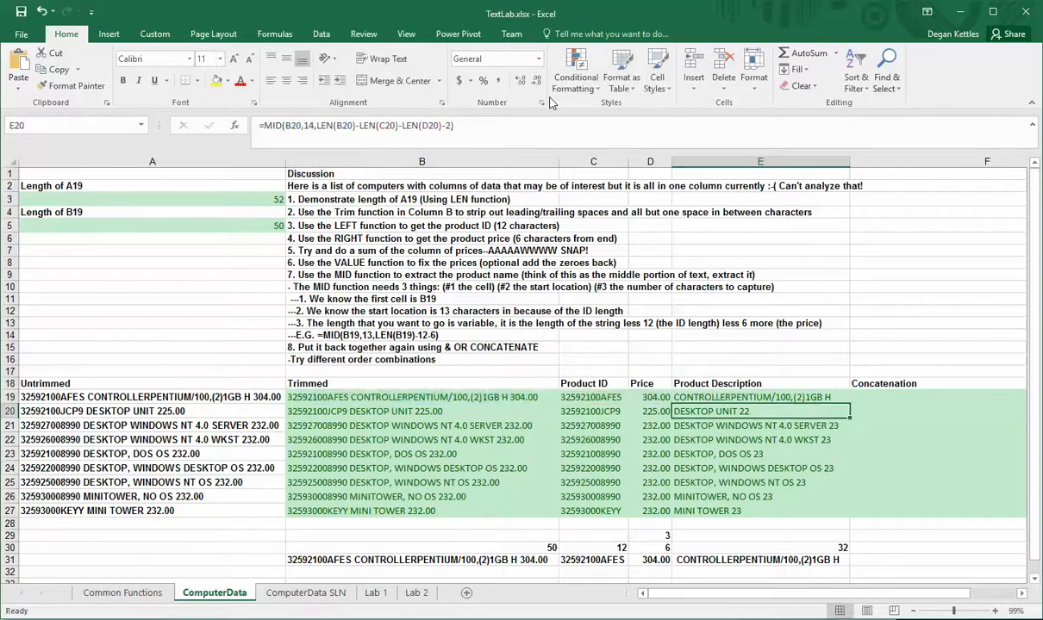
# Fill D19's VALUE(RIGHT) price formula down through D27 again
pyautogui.click(652, 398)
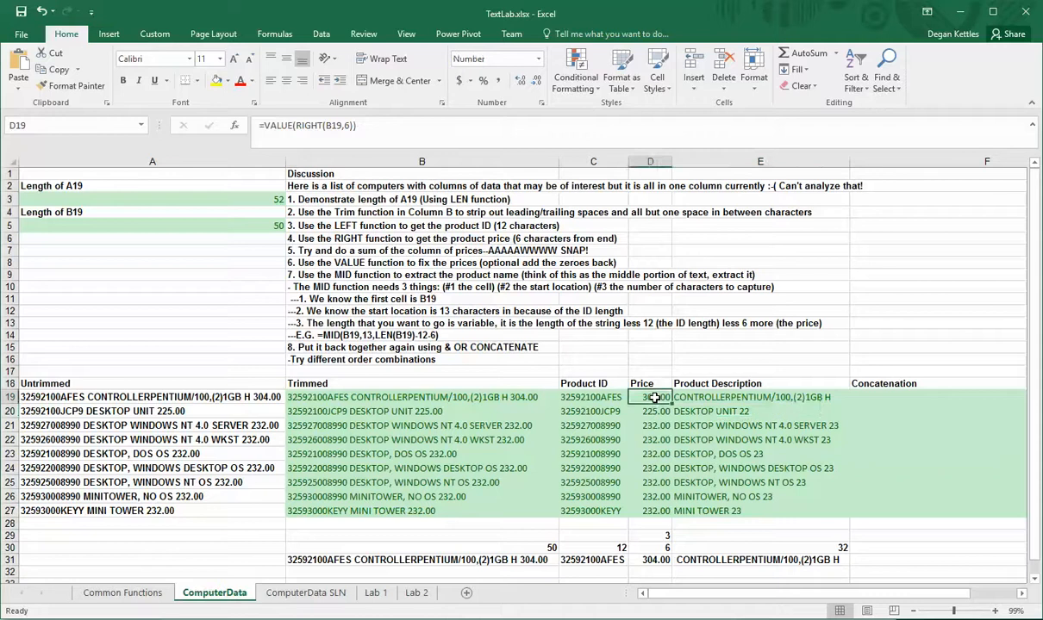
pyautogui.doubleClick(670, 405)
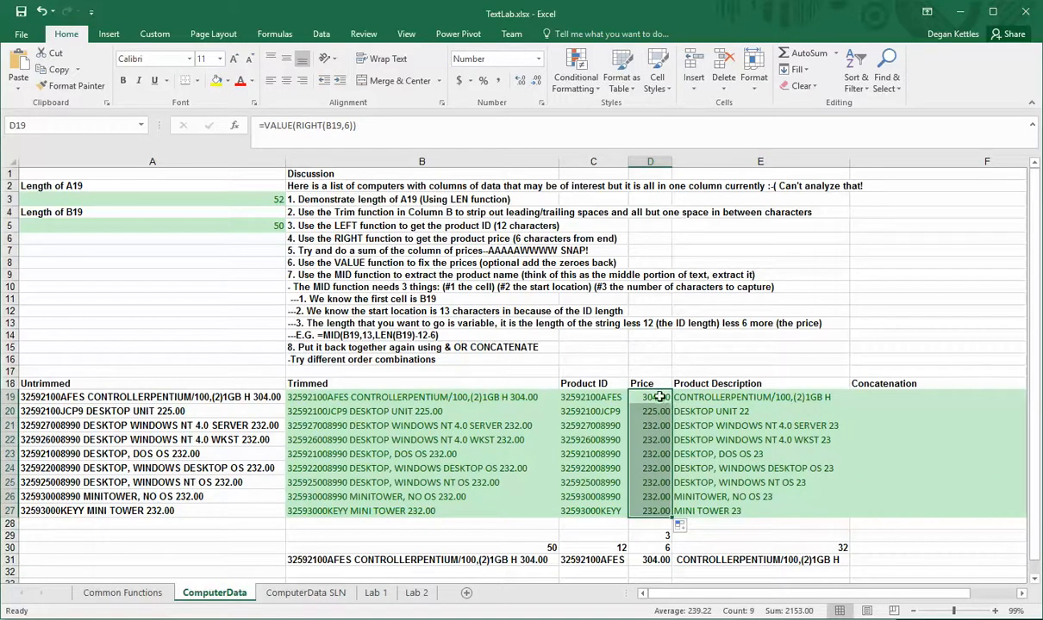
pyautogui.click(658, 399)
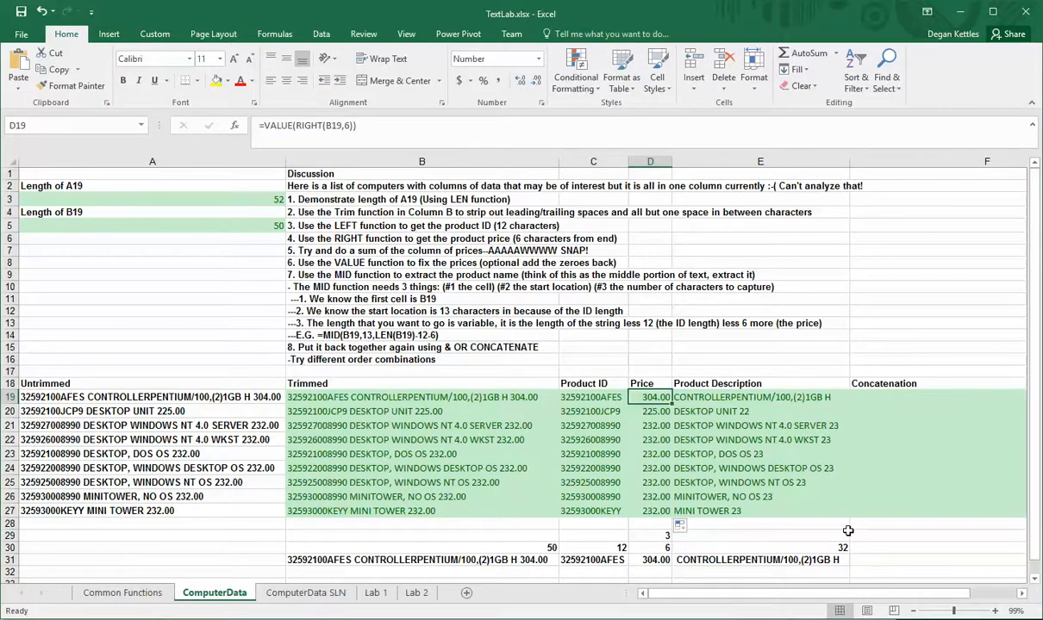
# In F19, join the product ID, description and price with spaces using & (=C19 & " " & E19 & " " & D19)
pyautogui.moveTo(675, 595)
pyautogui.mouseDown()
pyautogui.moveTo(700, 594)
pyautogui.moveTo(673, 595)
pyautogui.mouseUp()
pyautogui.moveTo(832, 601); pyautogui.dragTo(814, 595)
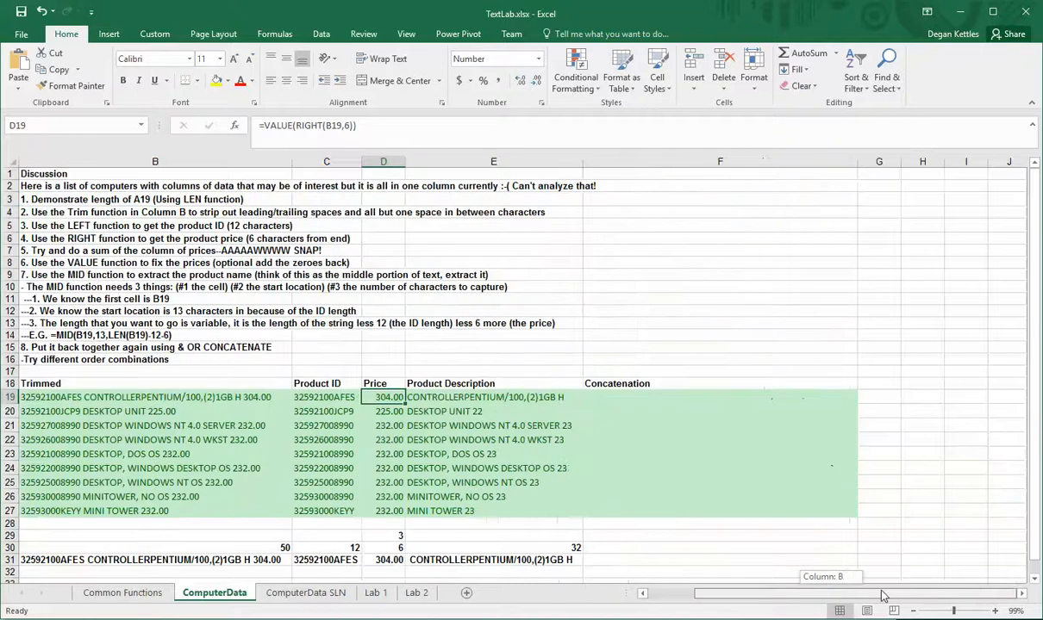
pyautogui.click(633, 398)
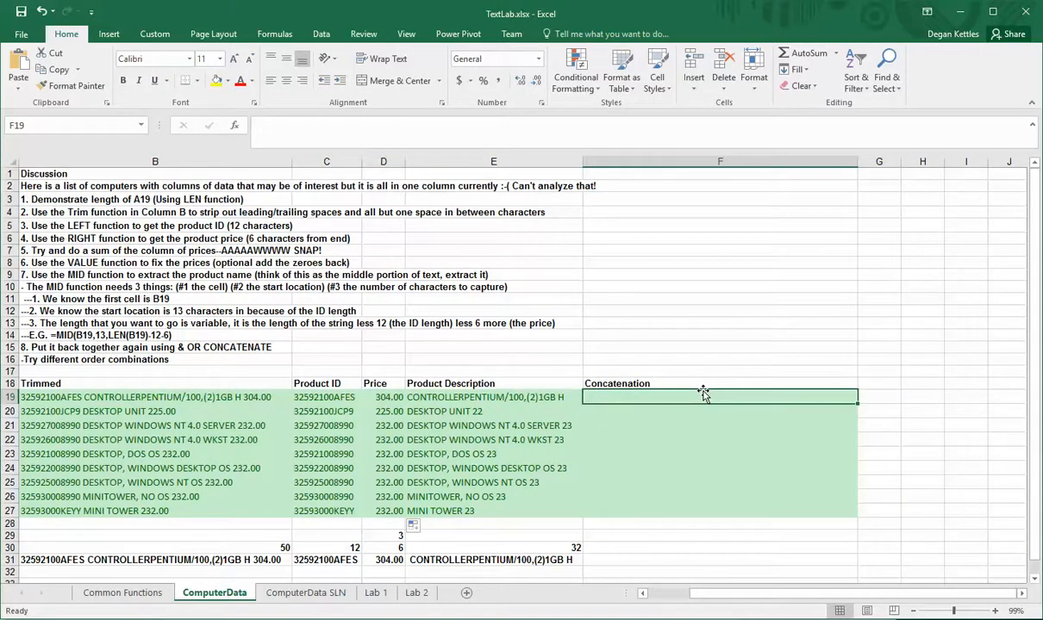
pyautogui.write('=')
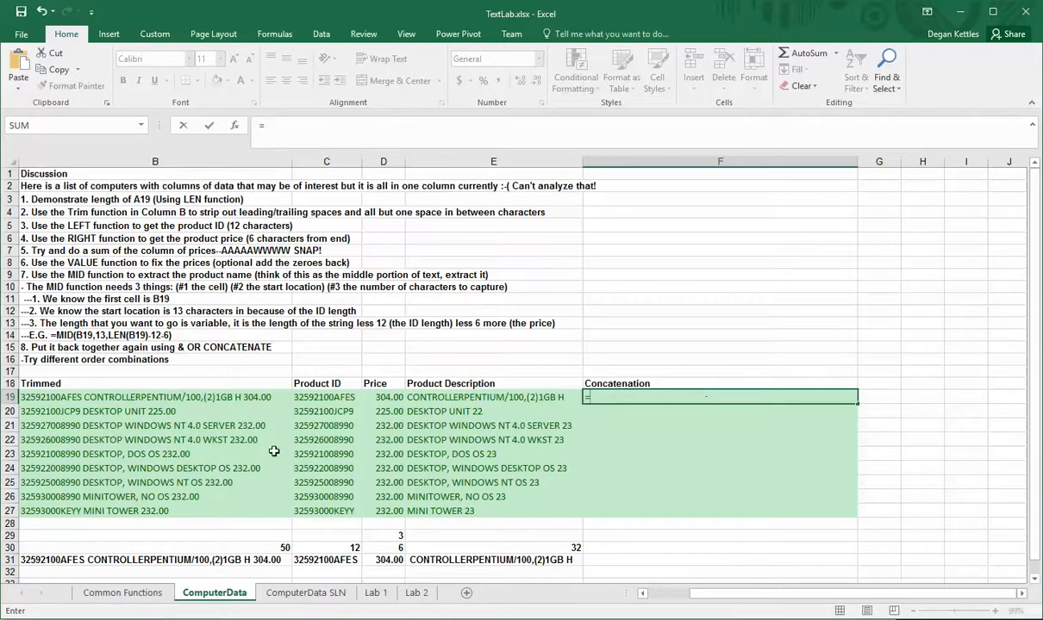
pyautogui.click(328, 397)
pyautogui.write('&')
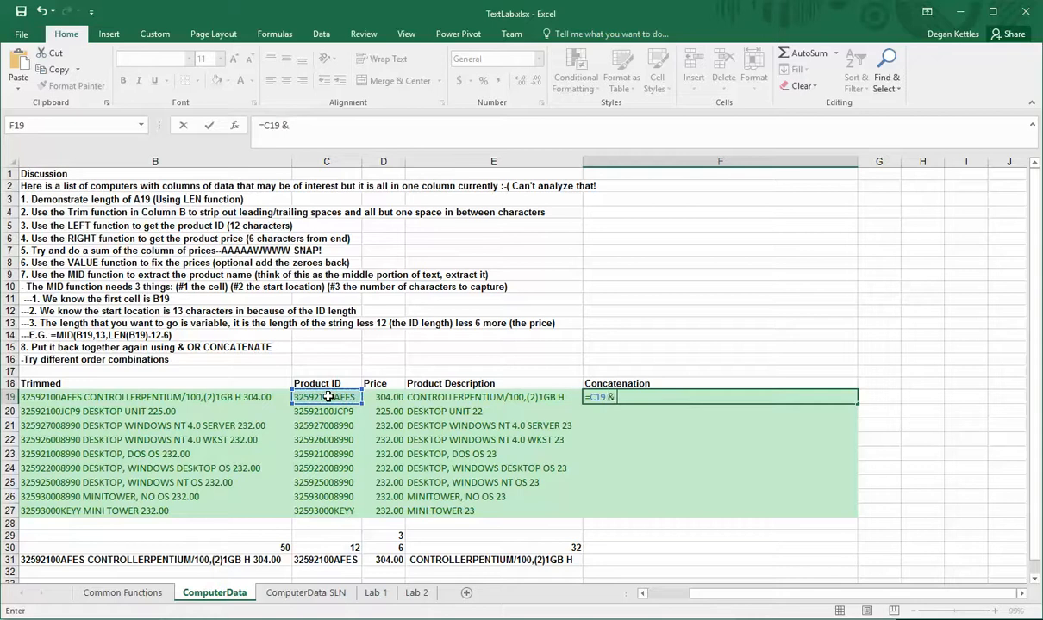
pyautogui.write(' " " &')
pyautogui.click(429, 398)
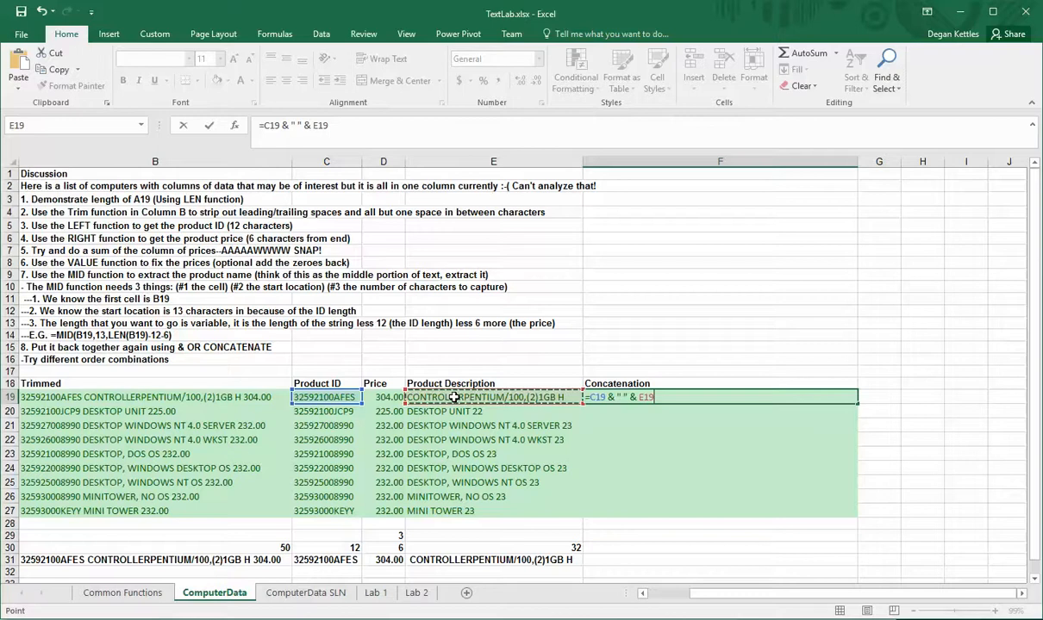
pyautogui.write('&')
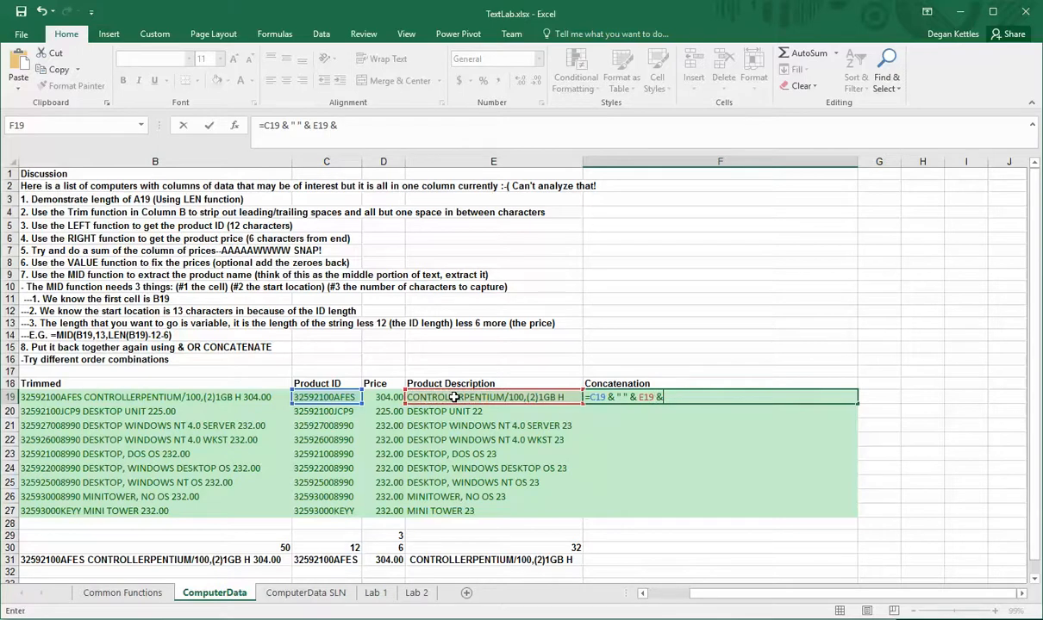
pyautogui.write(' " " &')
pyautogui.click(382, 399)
pyautogui.press('Return')
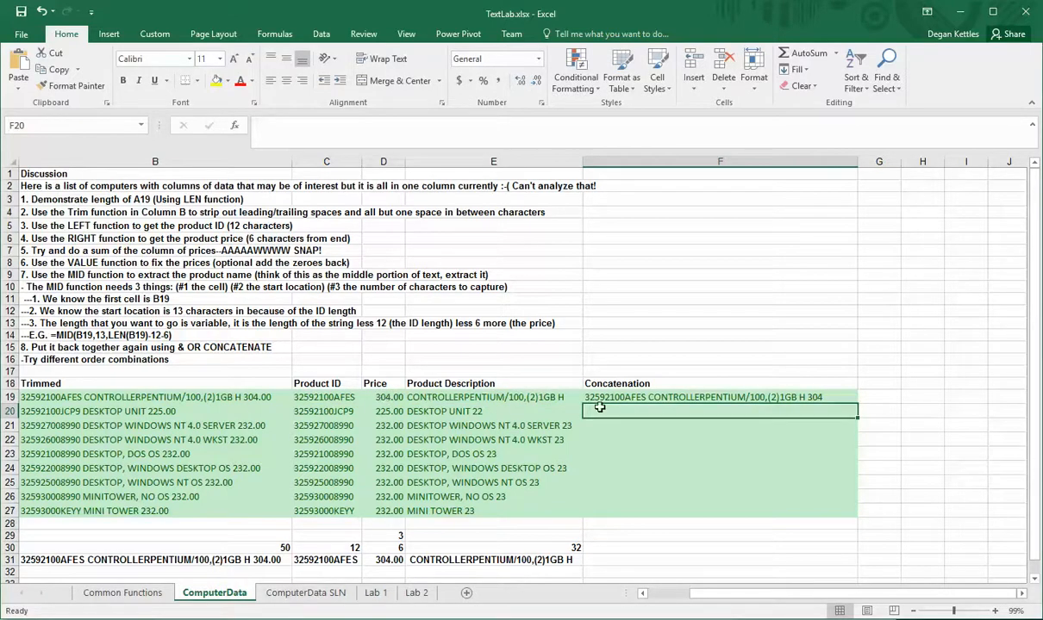
# Append & ".00" to F19's concatenation formula
pyautogui.click(654, 395)
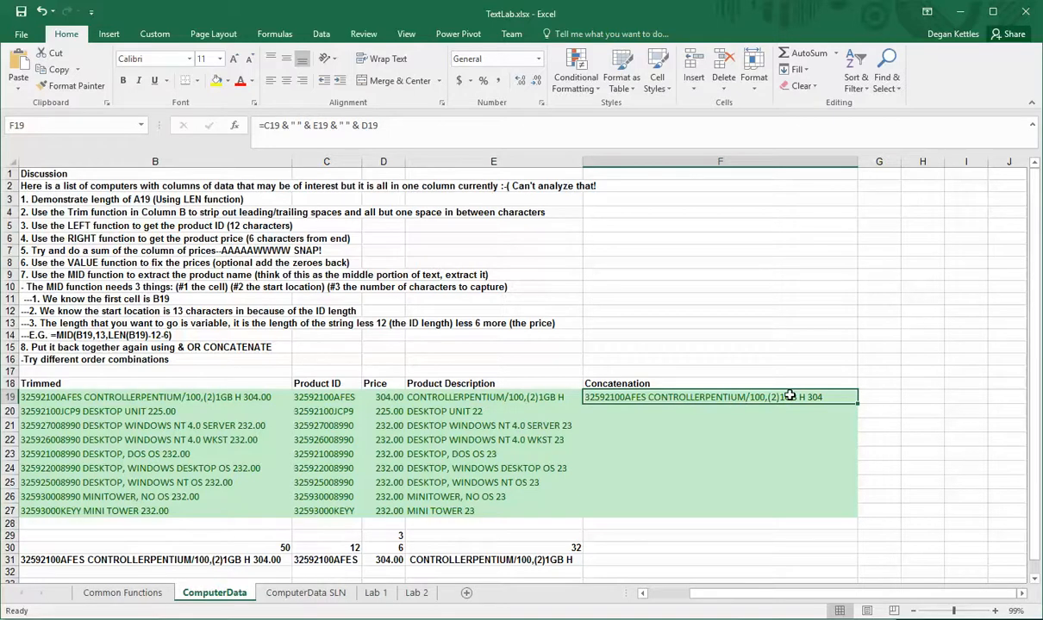
pyautogui.click(413, 118)
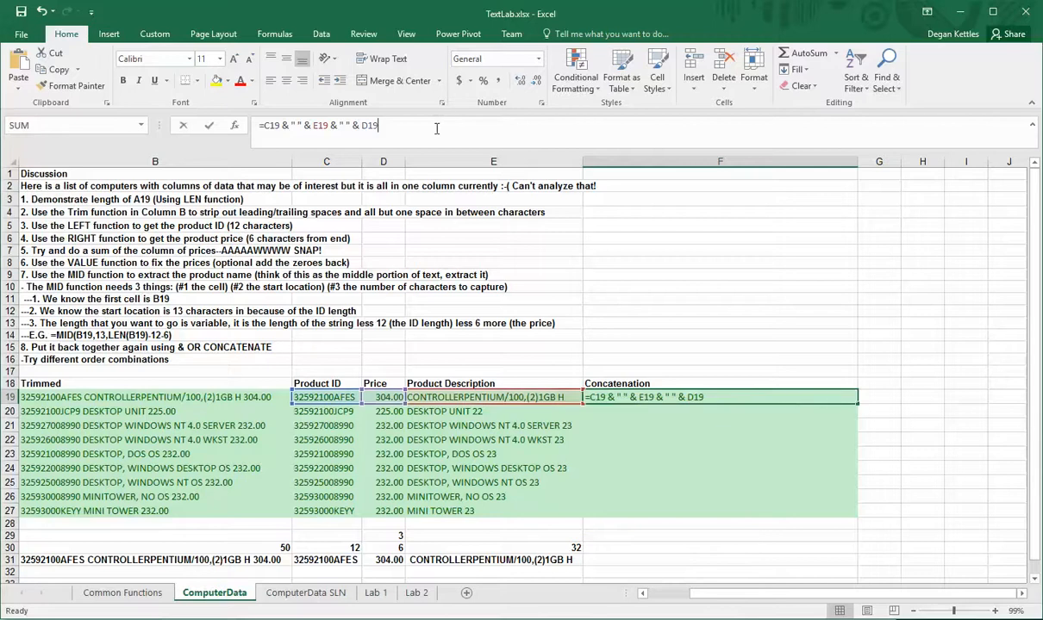
pyautogui.write('& ')
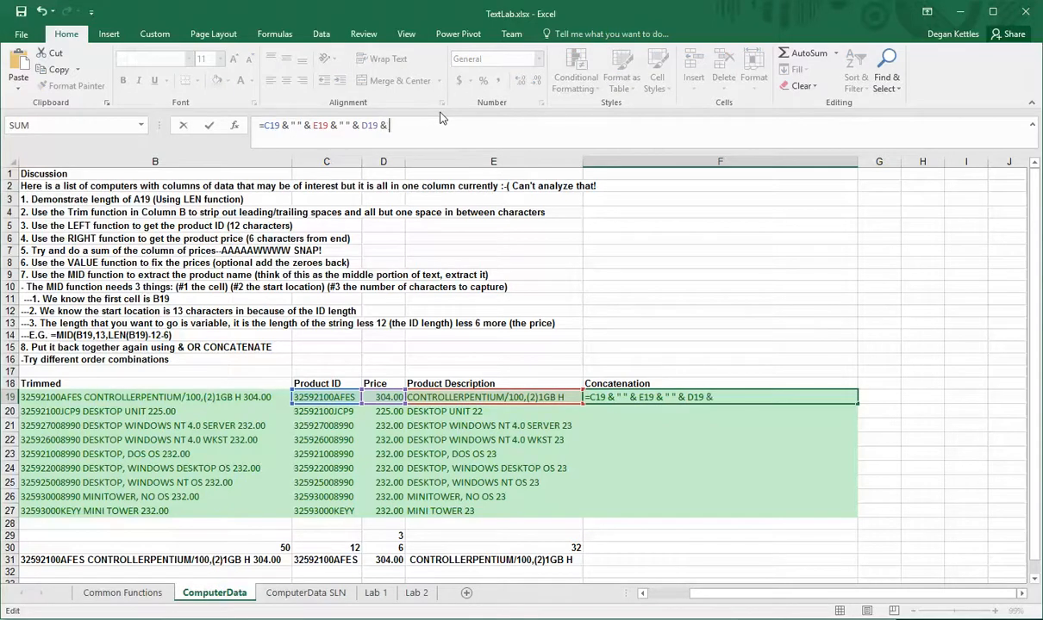
pyautogui.write('".00"')
pyautogui.press('Return')
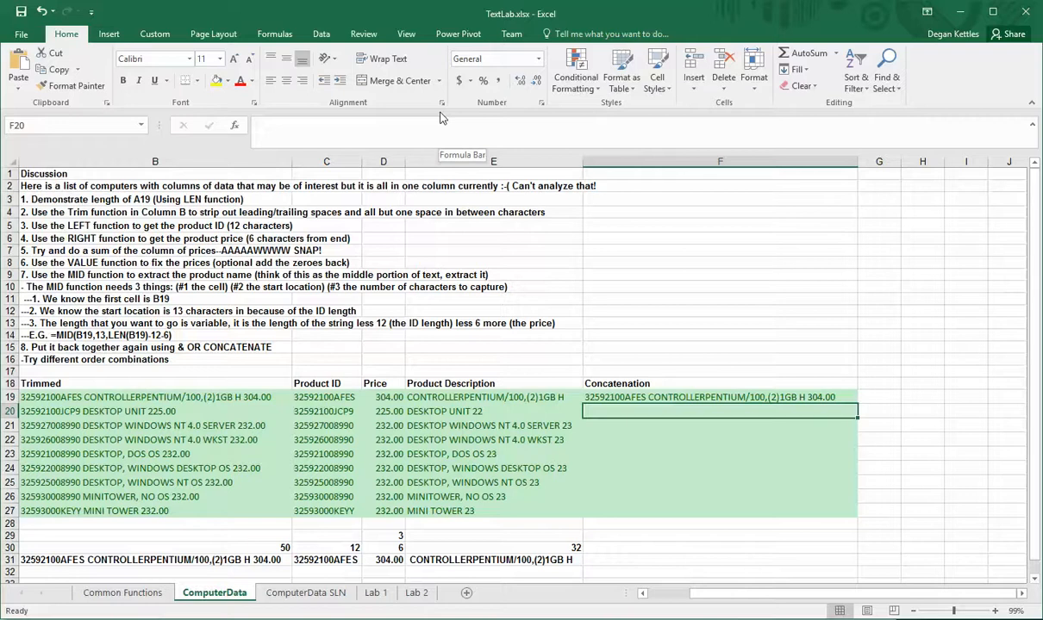
pyautogui.press('Up')
pyautogui.press('Down')
pyautogui.write('=con')
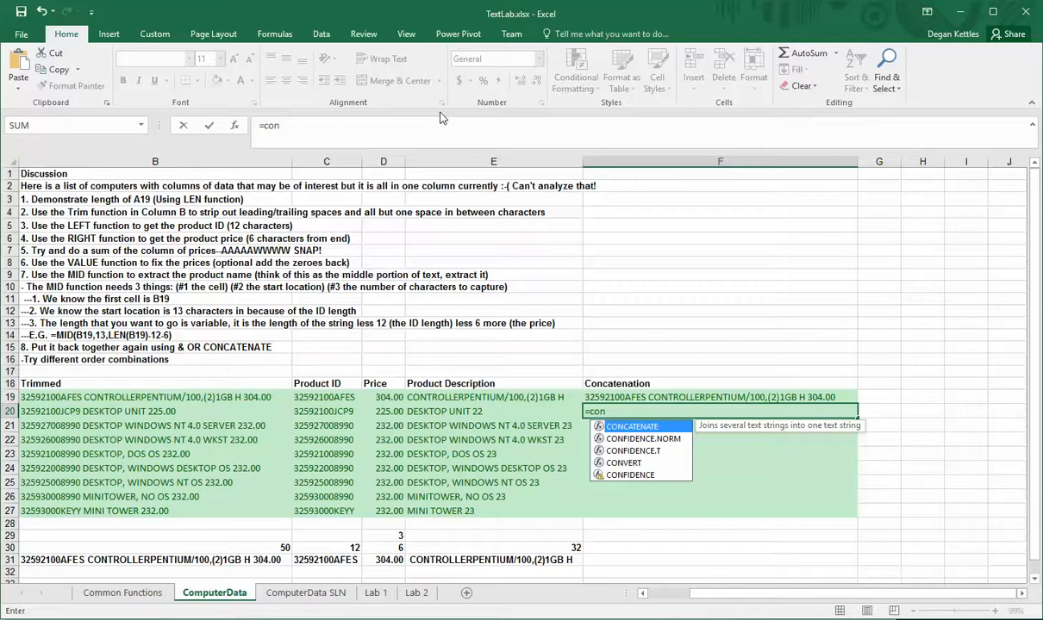
pyautogui.press('Escape')
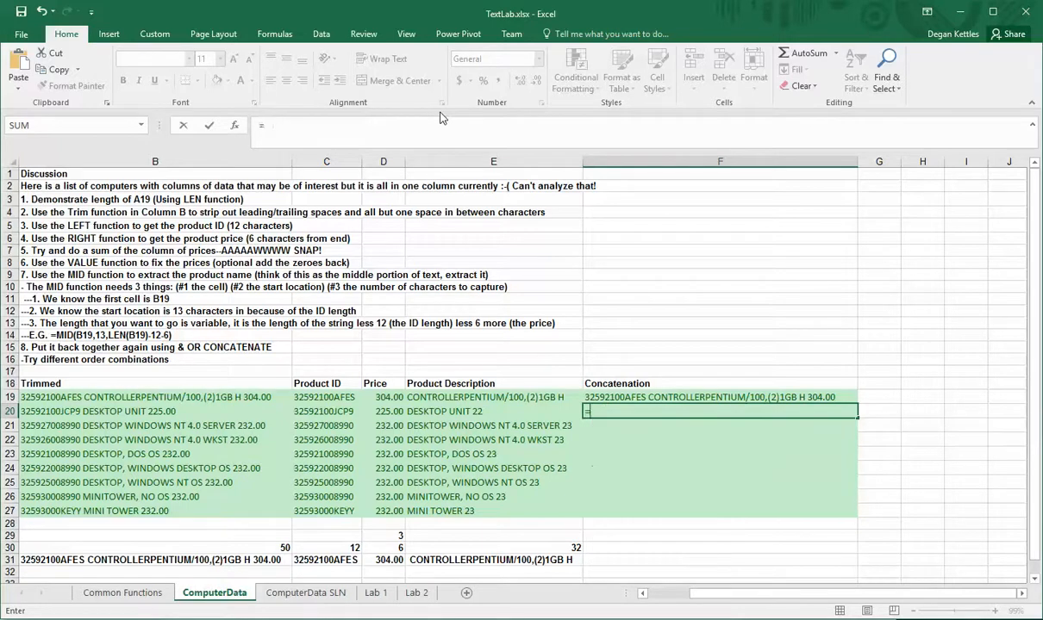
pyautogui.press('Escape')
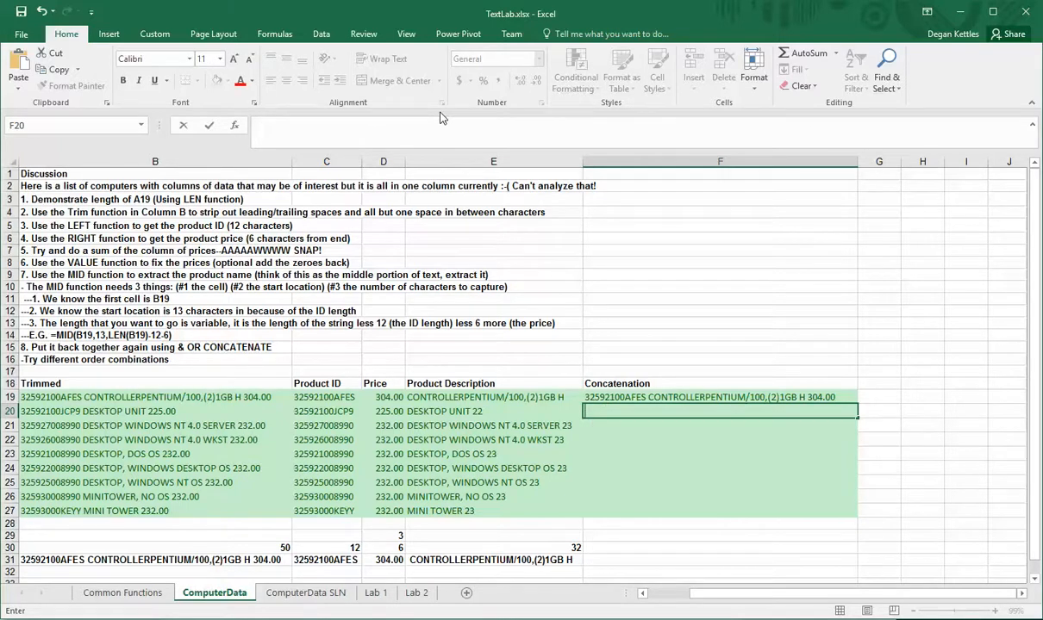
pyautogui.click(679, 549)
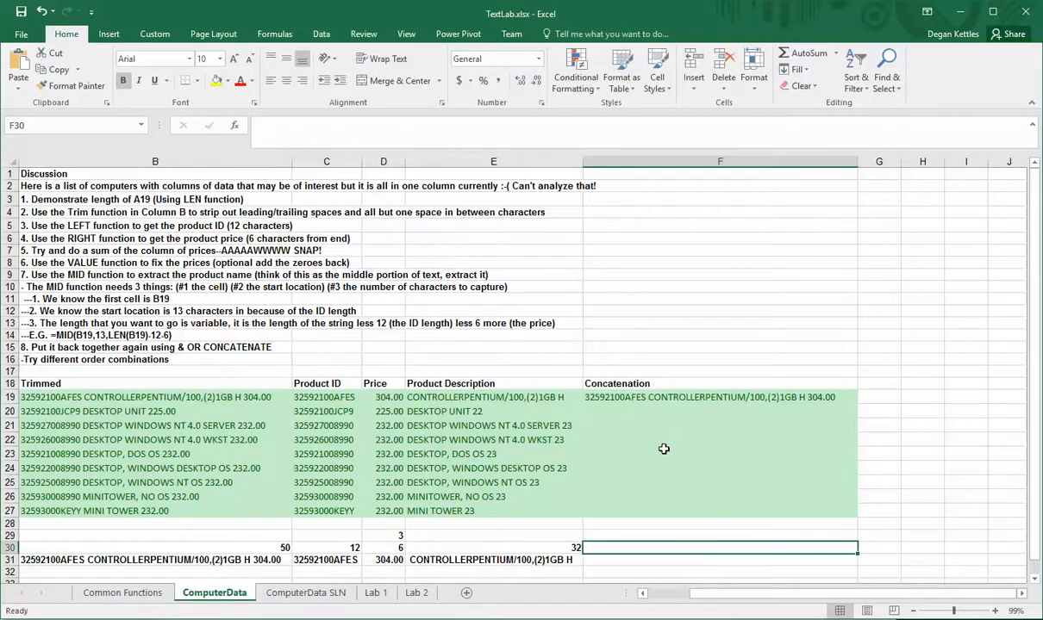
pyautogui.moveTo(722, 595); pyautogui.dragTo(651, 616)
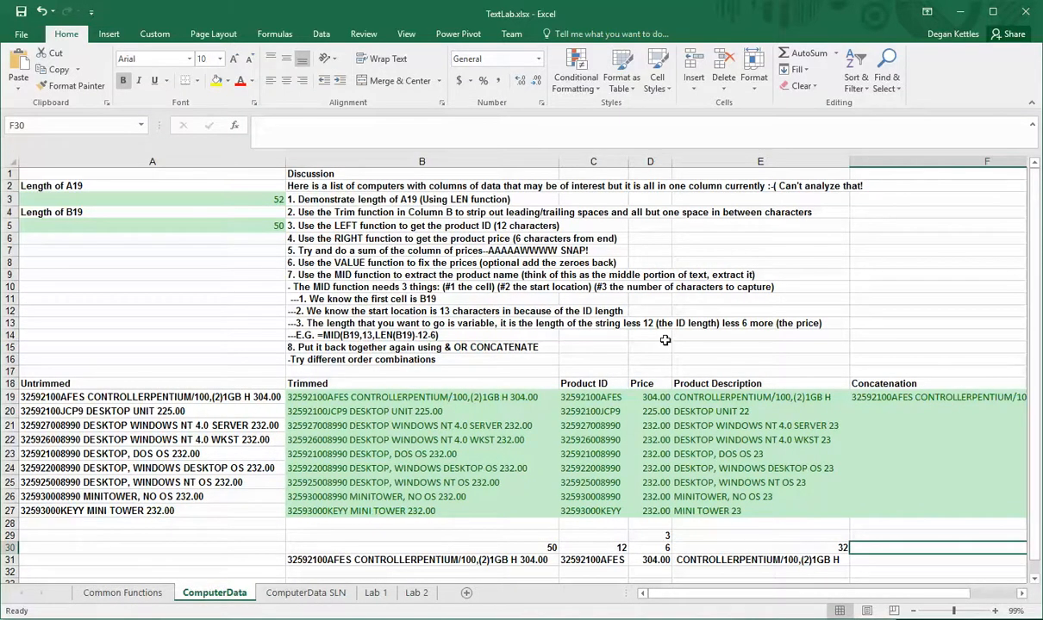